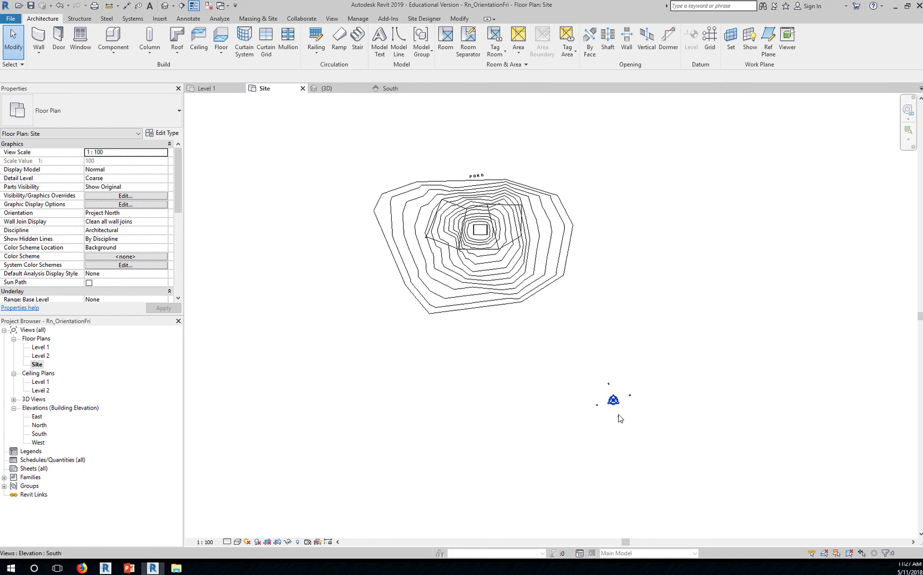
- Display the view line of the west elevation marker near the project base point, and clear the selection
scroll(619, 419, "up", 4)
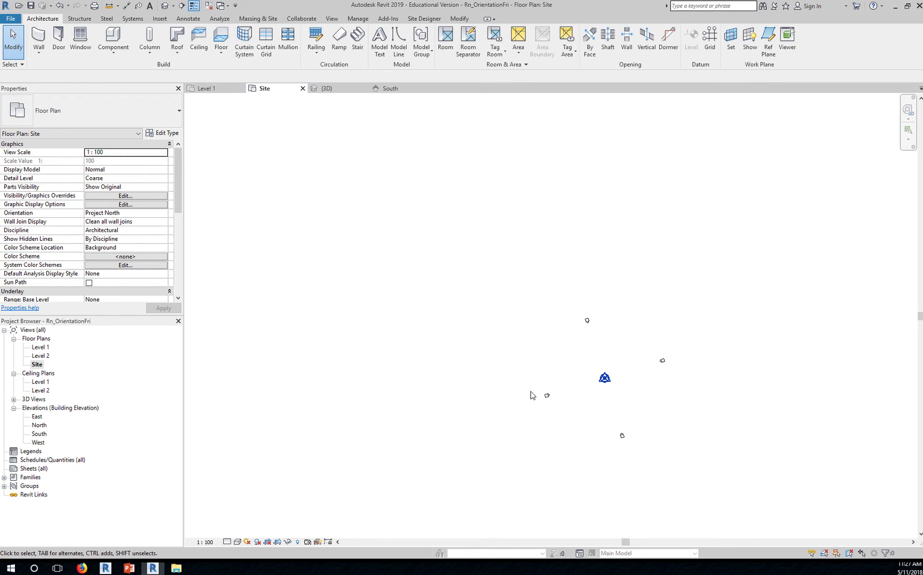
scroll(554, 404, "up", 5)
left_click(539, 381)
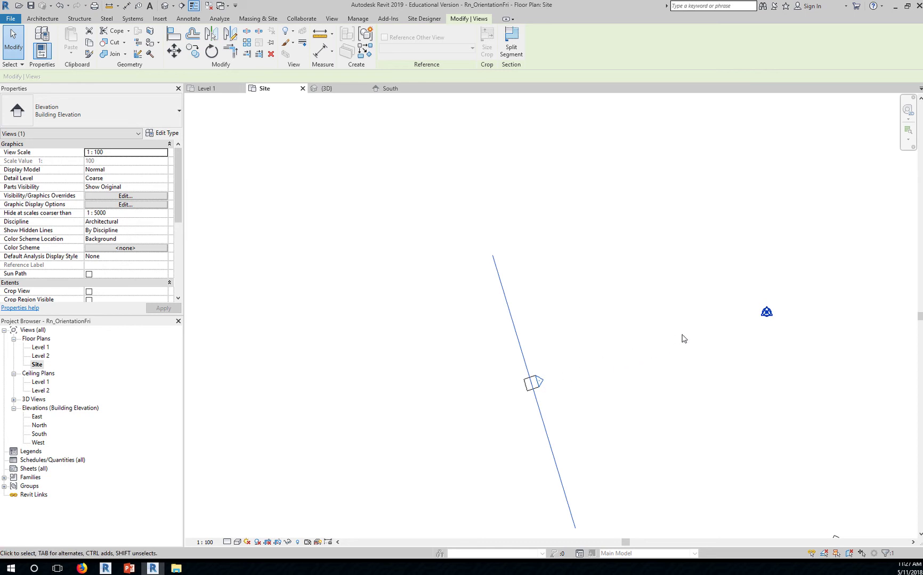
scroll(706, 331, "down", 3)
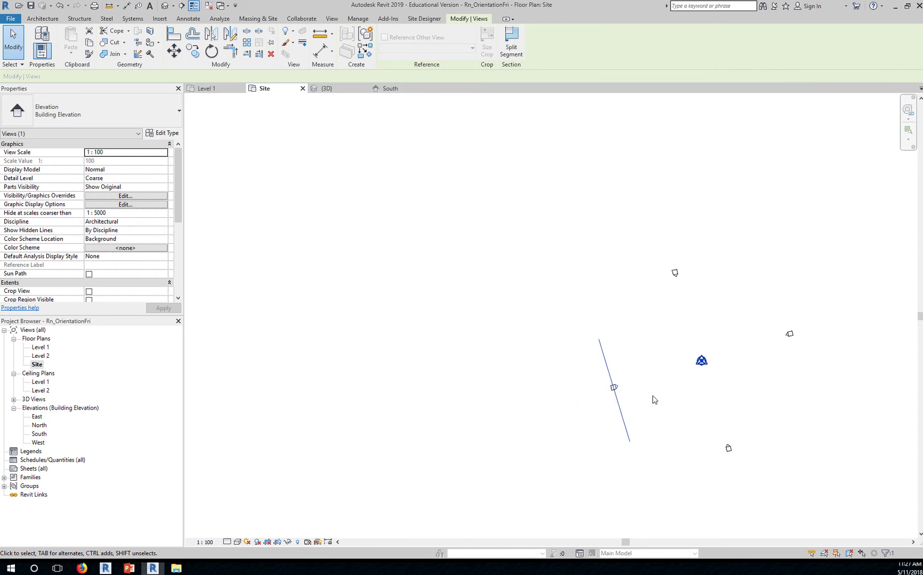
left_click(649, 402)
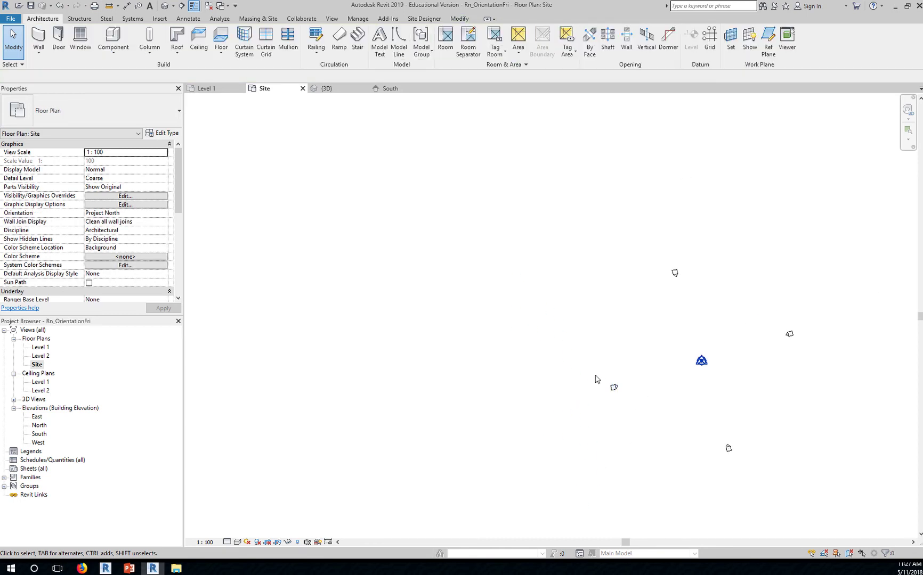
- Move the whole west elevation marker, body and view arrow together, to just outside the western edge of the site contours
left_click_drag(595, 375, 631, 410)
left_click_drag(582, 367, 639, 410)
scroll(617, 453, "down", 4)
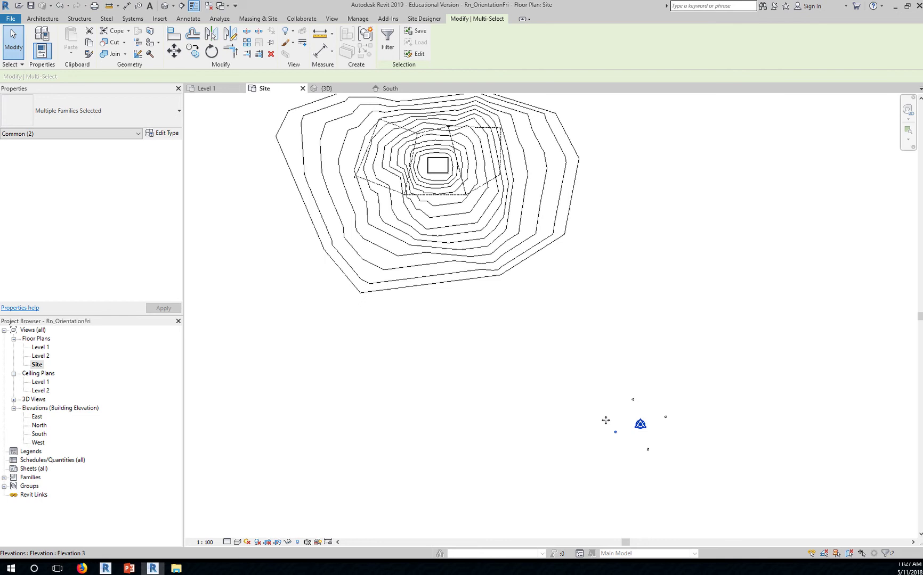
mouse_move(606, 420)
left_mouse_down()
mouse_move(381, 207)
mouse_move(267, 160)
left_mouse_up()
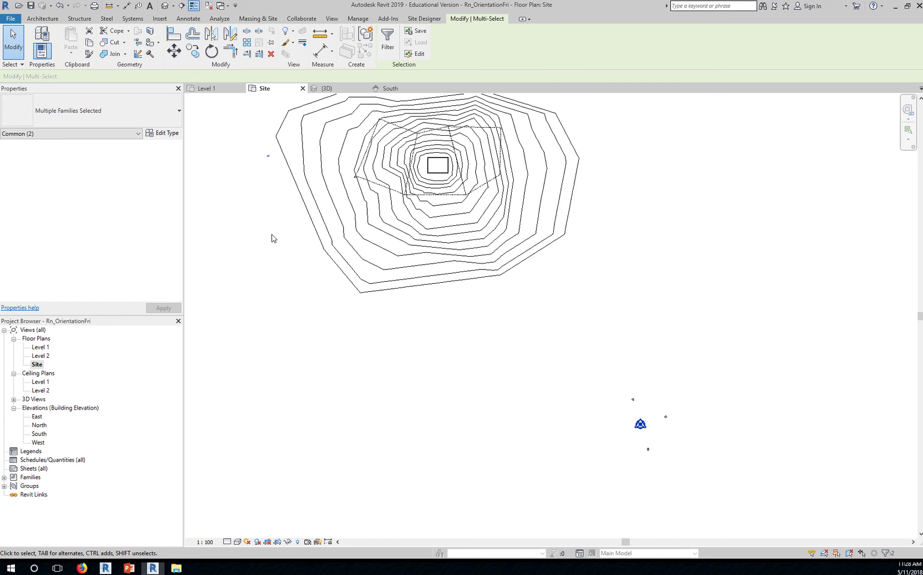
scroll(267, 154, "up", 5)
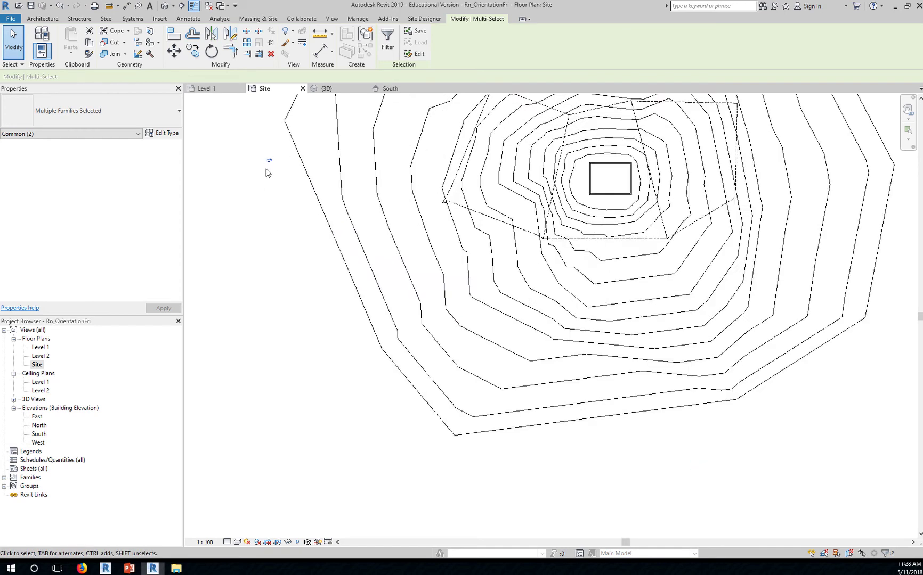
scroll(273, 185, "up", 2)
middle_click_drag(350, 212, 478, 307)
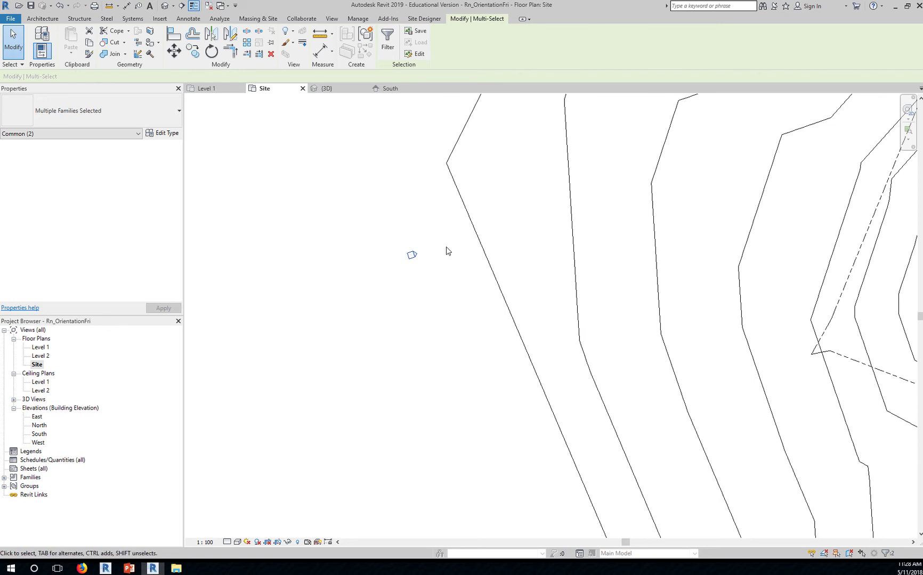
left_click(436, 299)
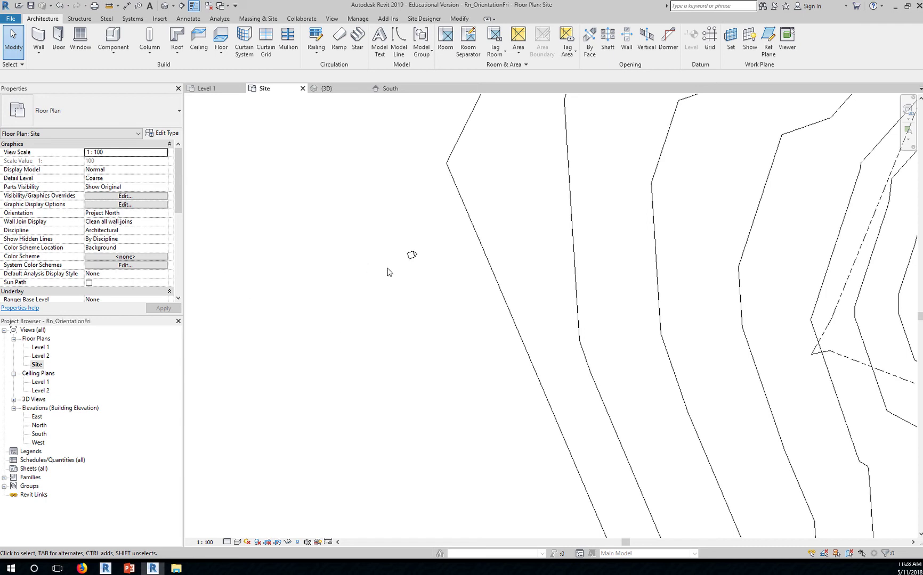
- Rotate the west elevation marker so its body is square to the plan and its arrow faces straight across towards the building
scroll(429, 320, "down", 2)
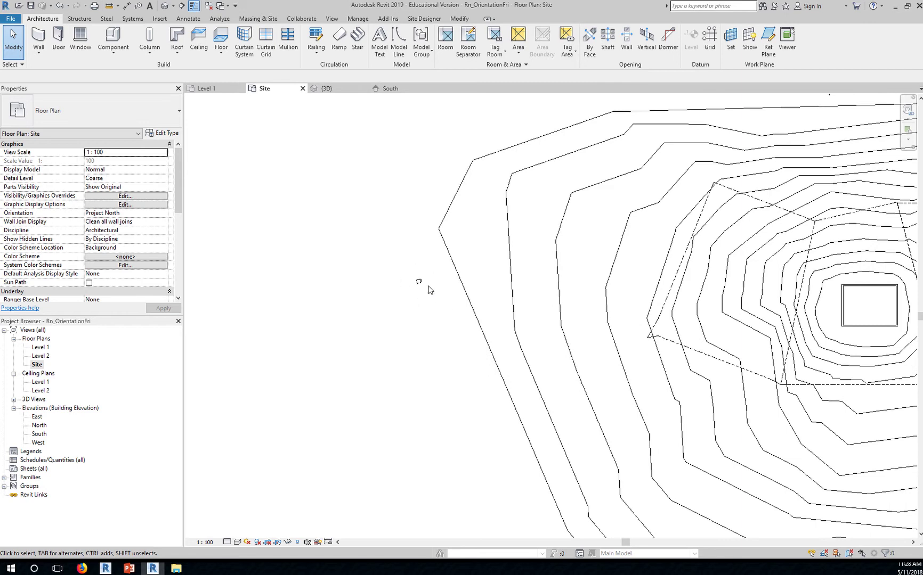
scroll(429, 290, "up", 3)
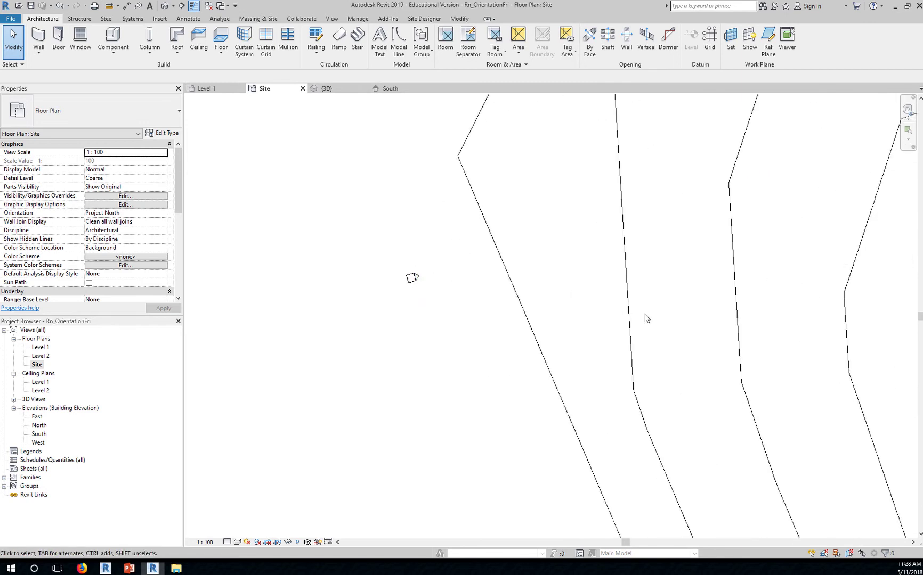
middle_click_drag(650, 326, 479, 331)
scroll(479, 331, "down", 2)
scroll(786, 367, "down", 1)
middle_click_drag(786, 367, 682, 348)
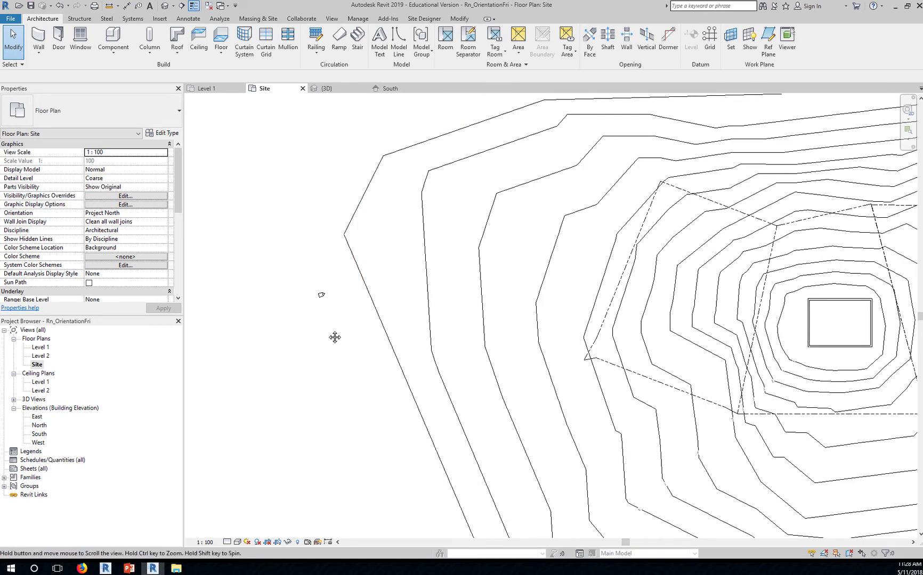
middle_click_drag(334, 338, 476, 301)
scroll(482, 298, "up", 5)
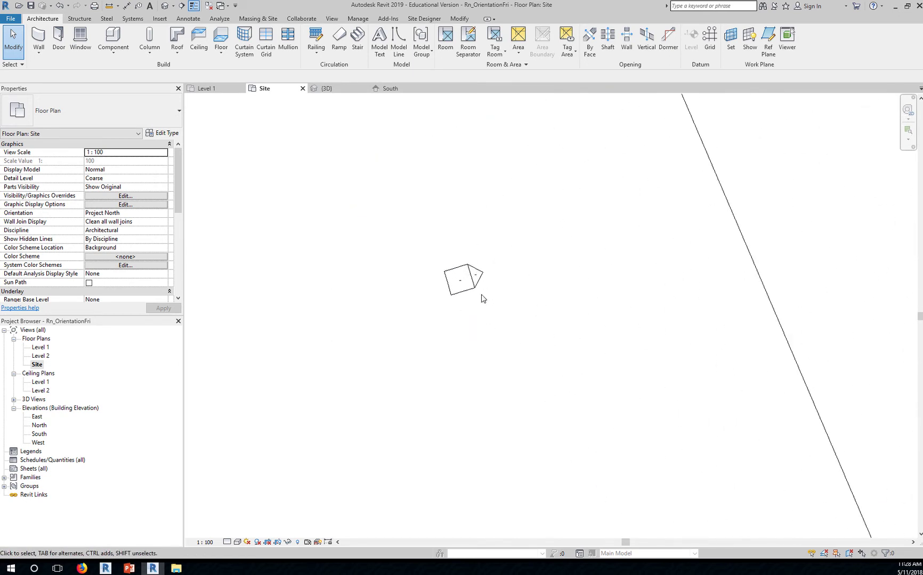
scroll(482, 299, "up", 2)
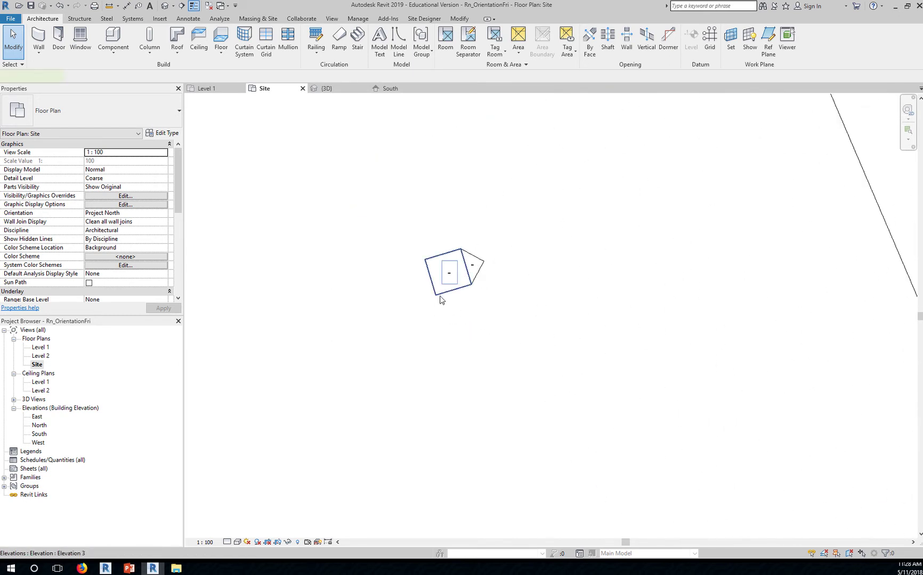
left_click(440, 299)
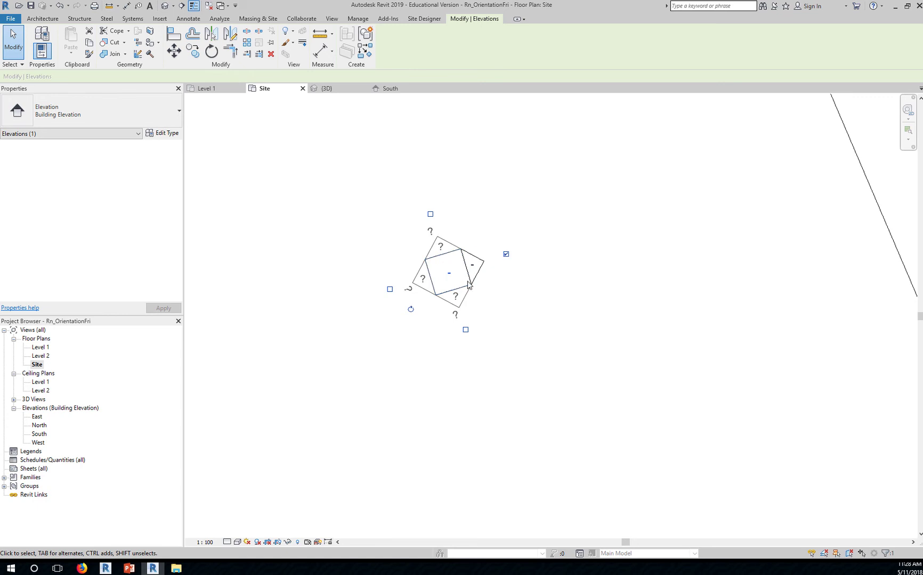
left_click(410, 309)
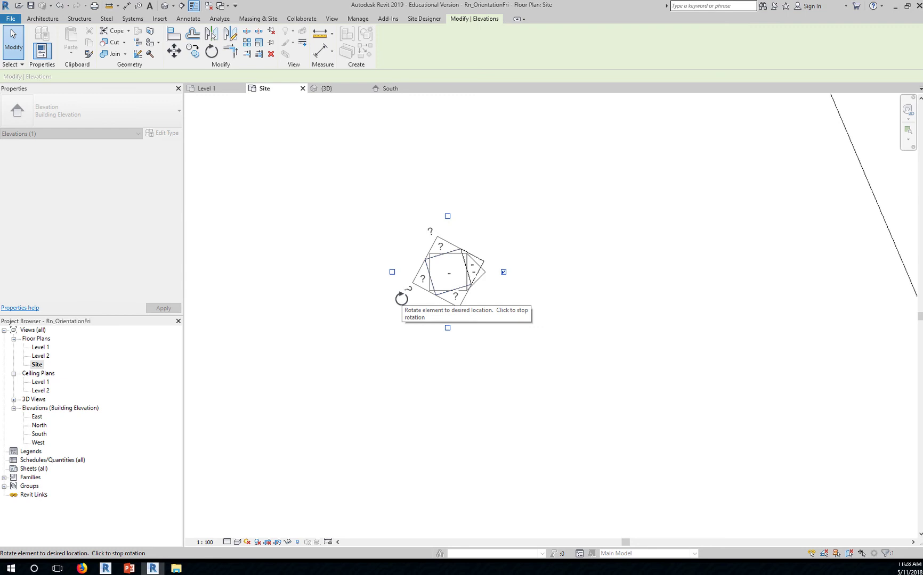
left_click(402, 301)
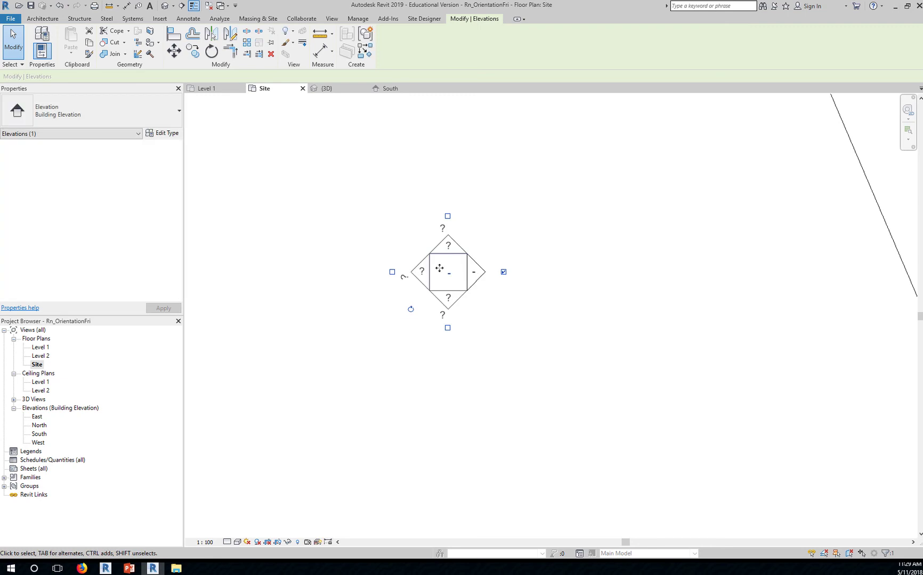
- Try moving only the body of the south elevation marker, check where its view line lies, and undo the move
scroll(634, 388, "down", 5)
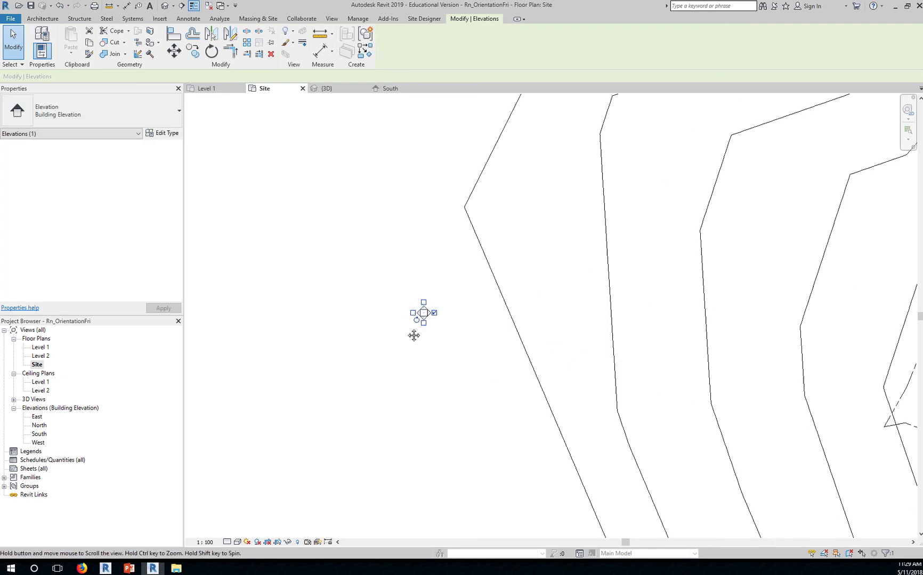
scroll(372, 338, "down", 1)
scroll(515, 335, "down", 3)
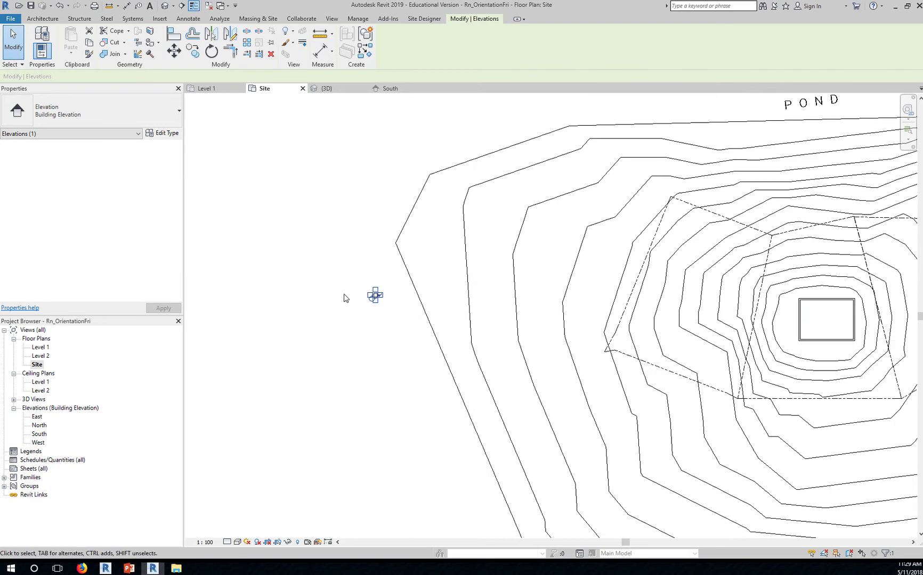
scroll(372, 296, "up", 5)
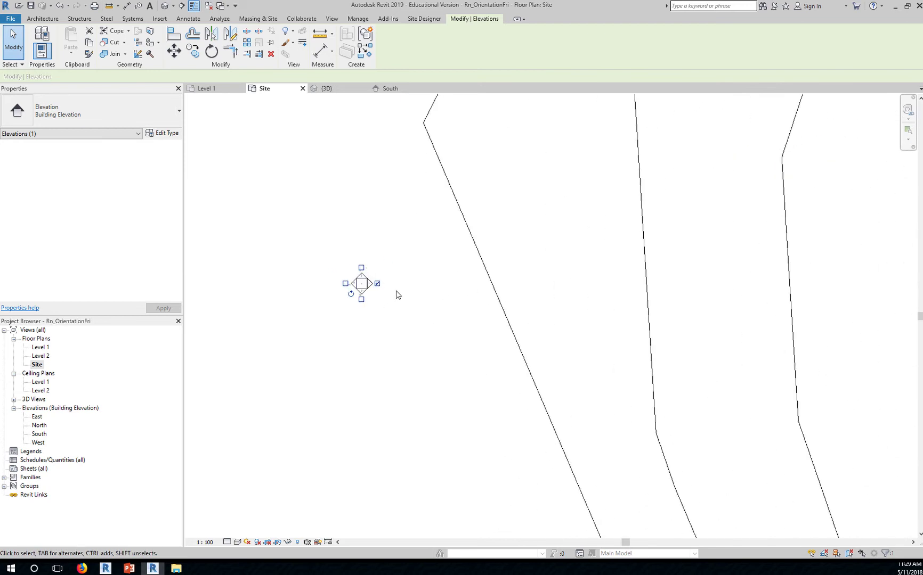
scroll(386, 359, "down", 5)
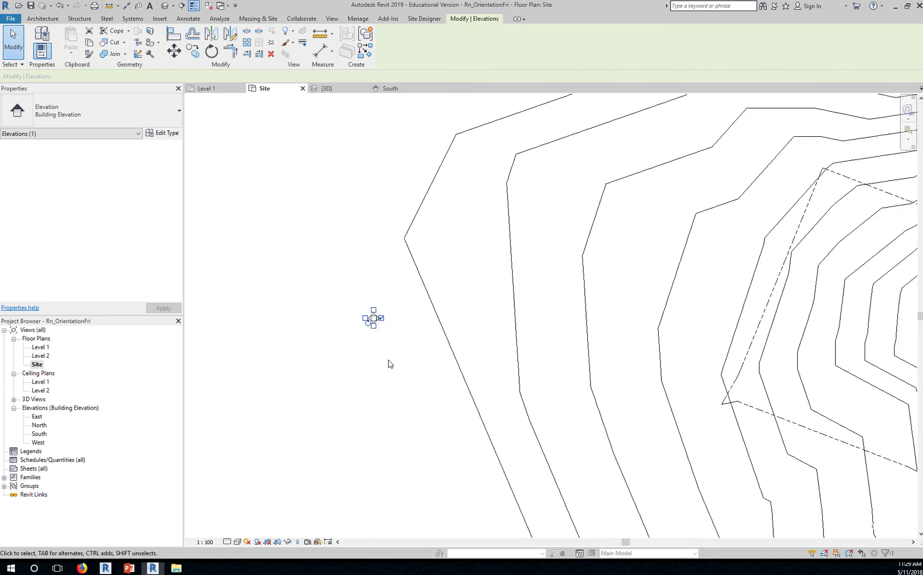
middle_click_drag(541, 409, 448, 193)
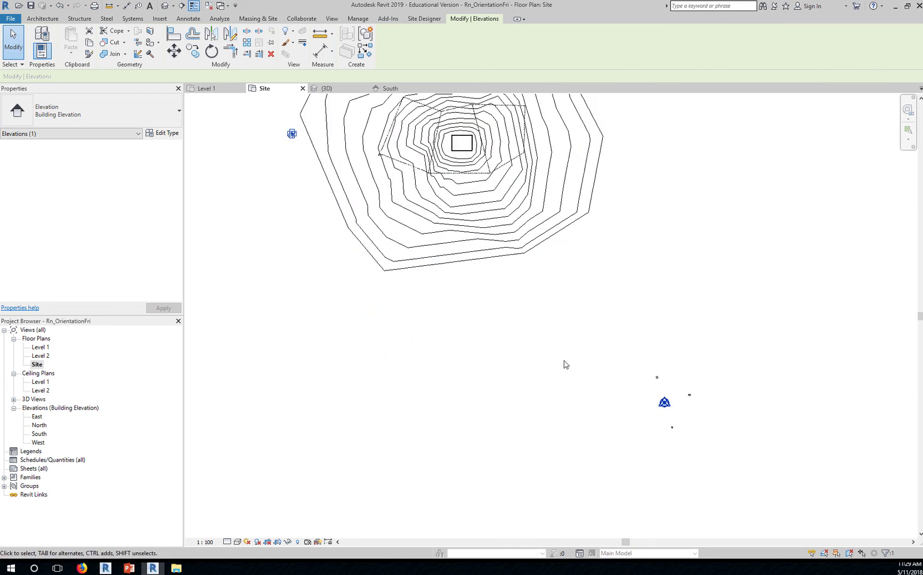
scroll(679, 434, "up", 6)
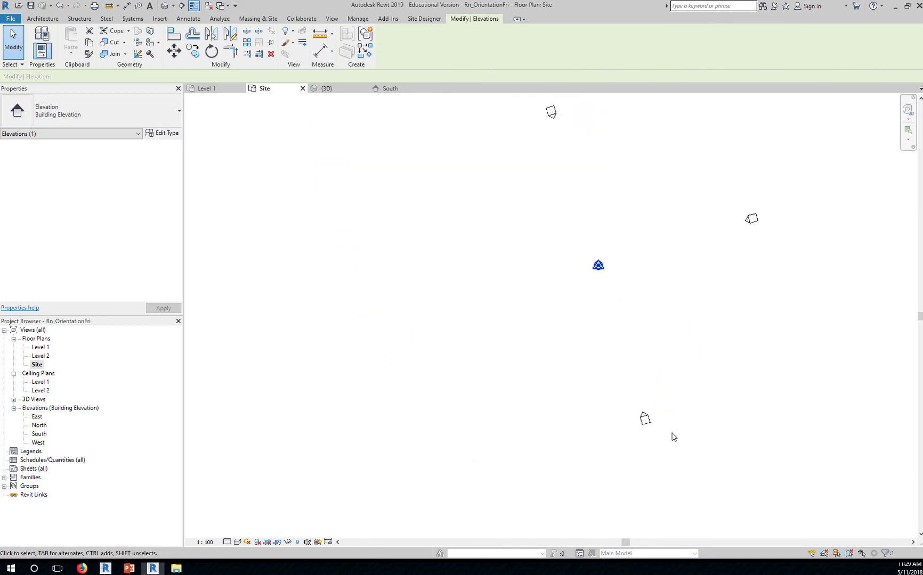
left_click_drag(599, 383, 673, 450)
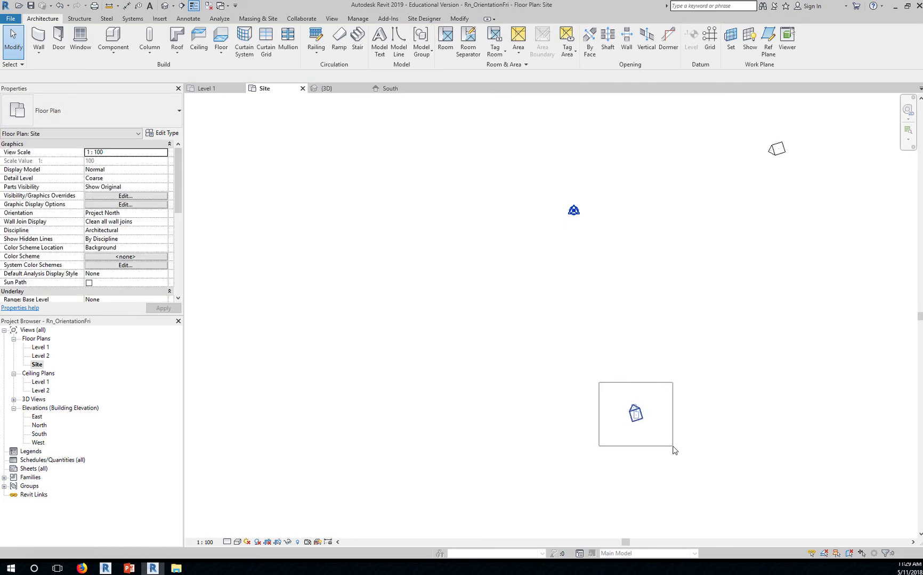
left_click_drag(674, 450, 696, 460)
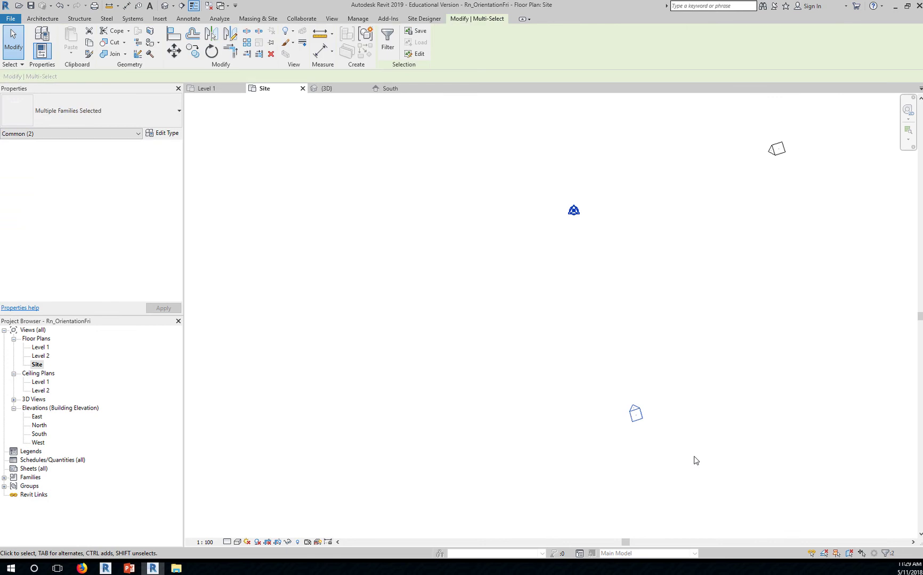
key("Escape")
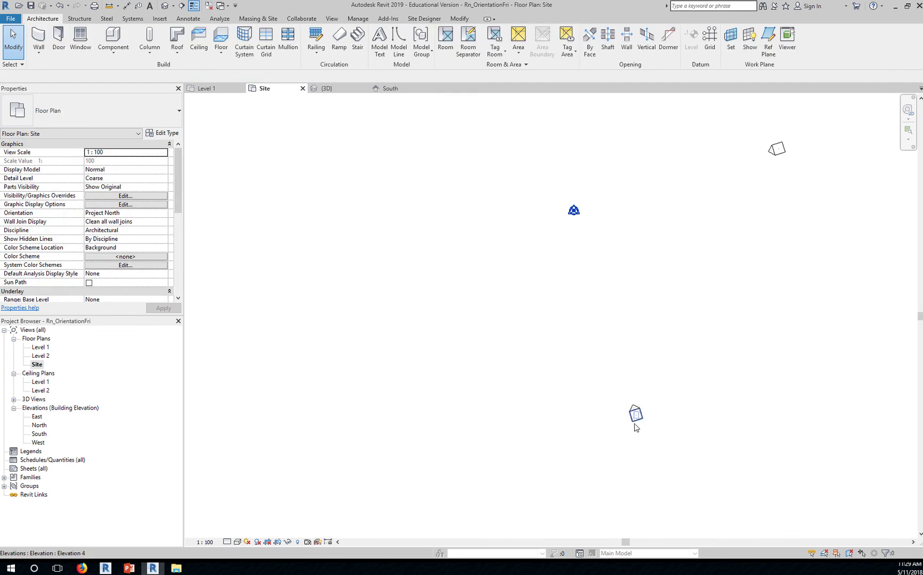
left_click(634, 418)
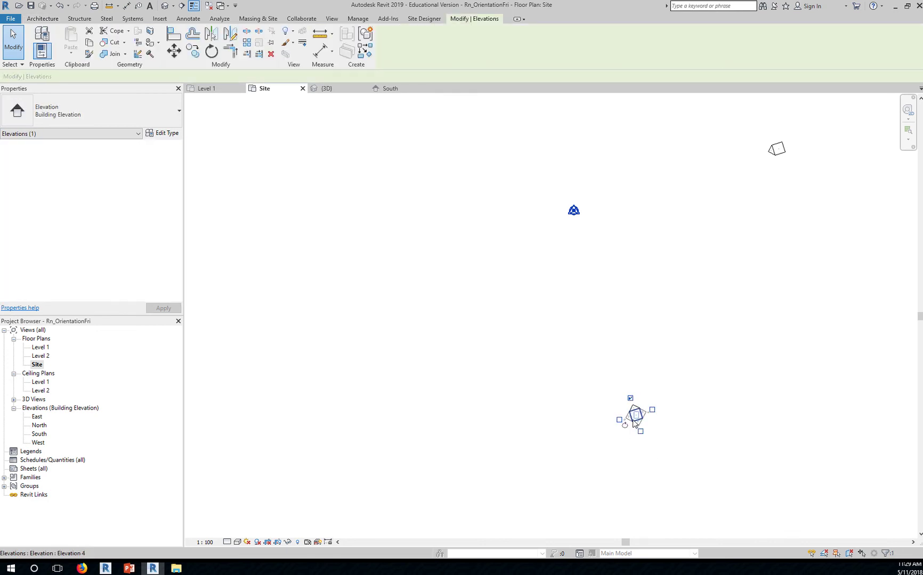
left_click_drag(629, 411, 426, 266)
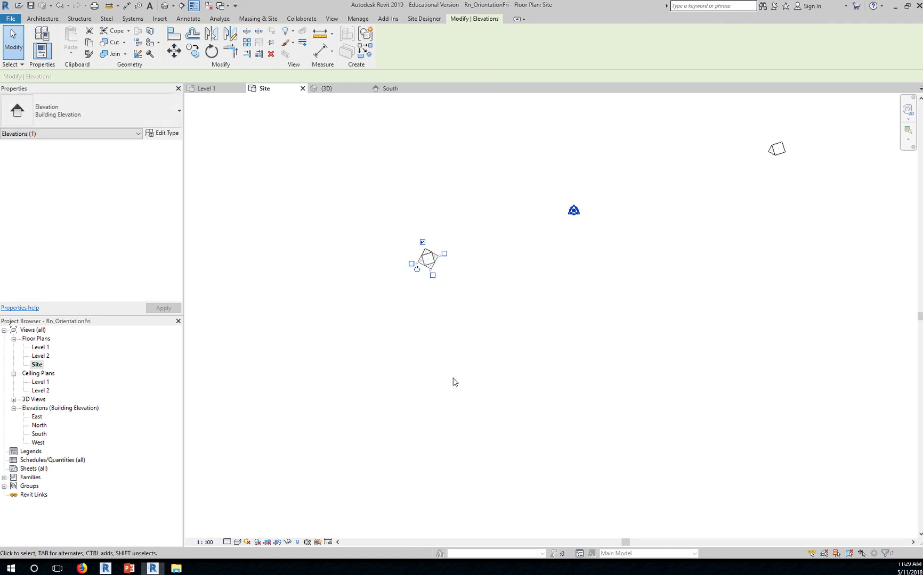
left_click(454, 382)
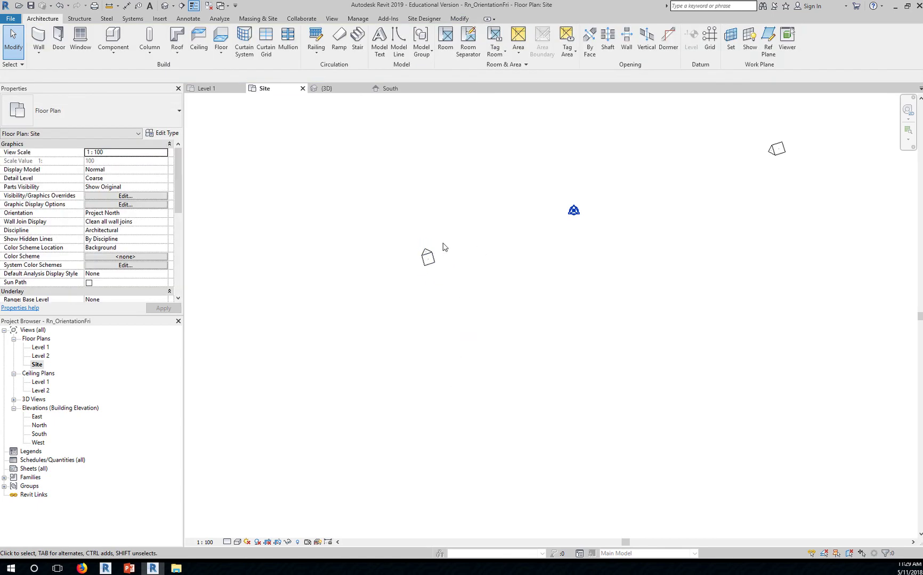
left_click(426, 254)
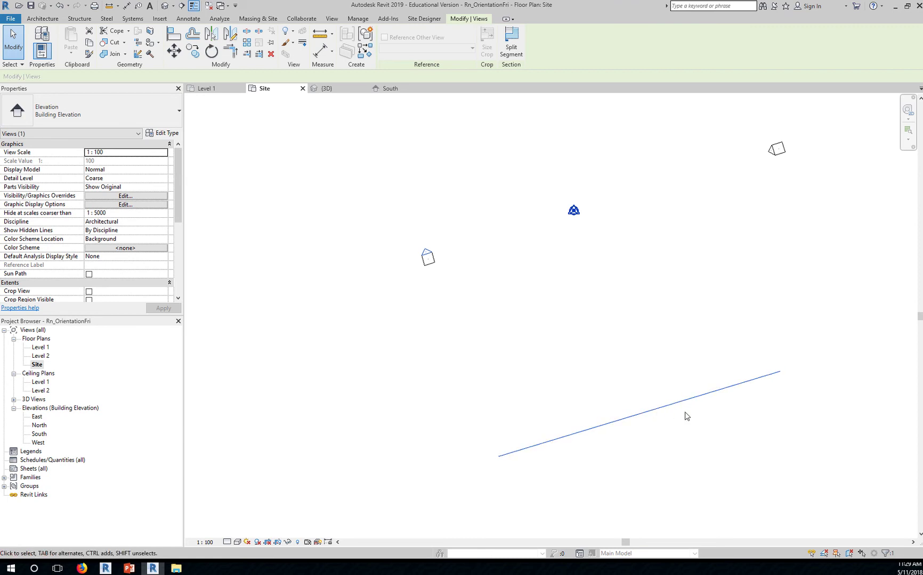
left_click(649, 423)
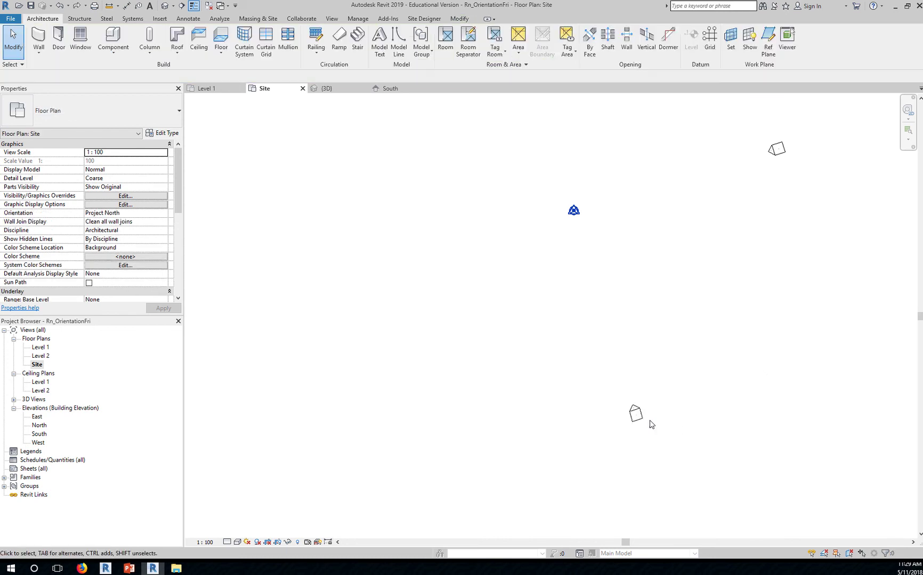
- Move the whole south elevation marker, body and view arrow together, up towards the northwest and display its view line
mouse_move(583, 369)
left_mouse_down()
mouse_move(644, 405)
mouse_move(683, 466)
left_mouse_up()
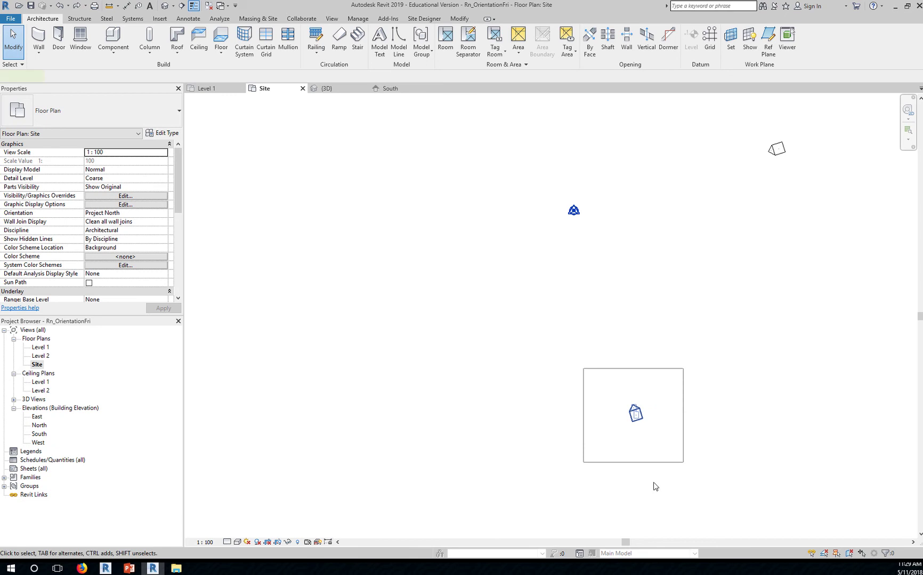
mouse_move(630, 421)
left_mouse_down()
mouse_move(455, 310)
mouse_move(443, 291)
left_mouse_up()
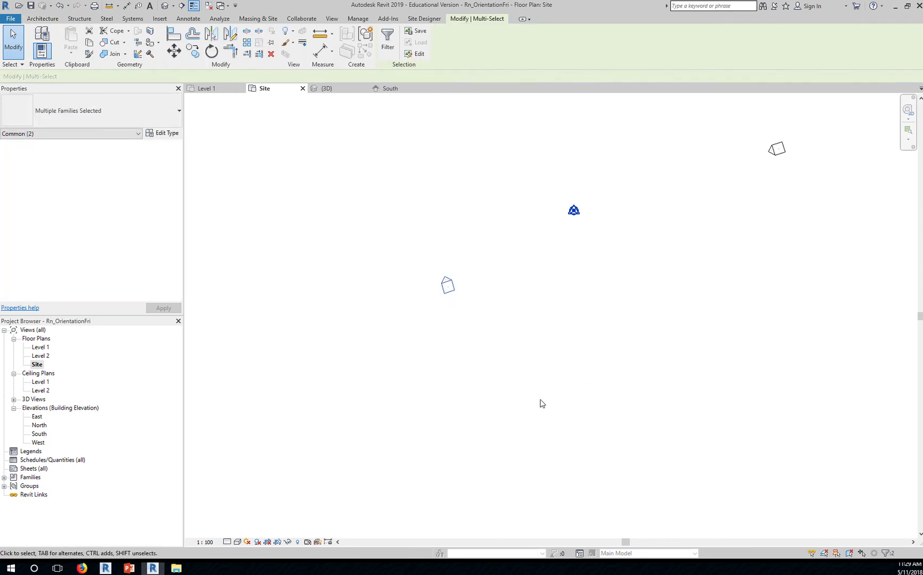
key("Escape")
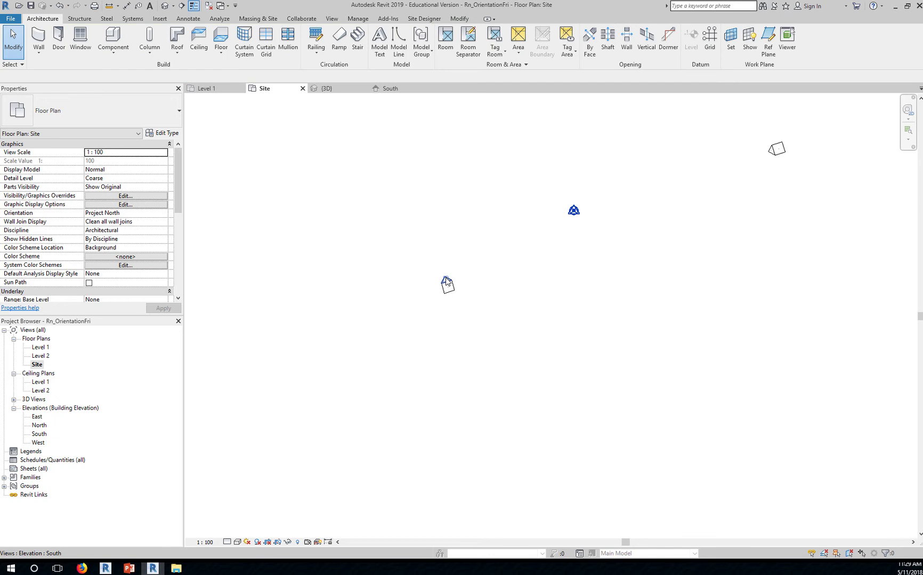
left_click(446, 283)
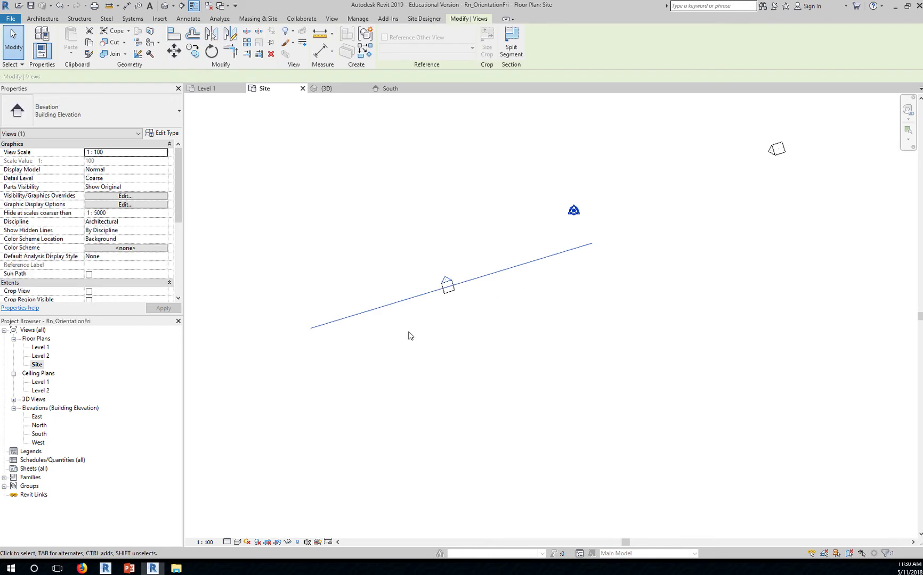
- Move the whole south elevation marker, body and view arrow together, to just outside the southern edge of the site contours
left_click(417, 336)
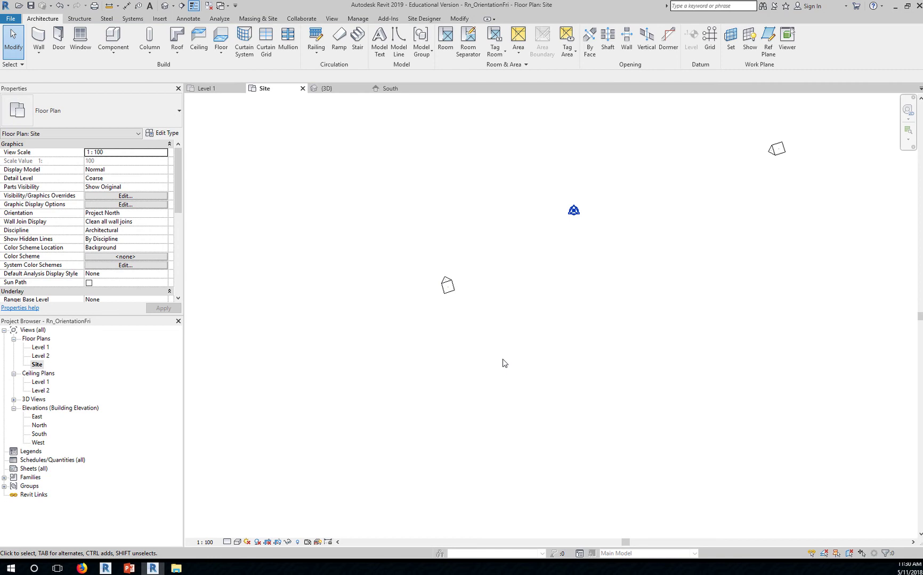
scroll(506, 368, "down", 5)
middle_click_drag(523, 374, 645, 415)
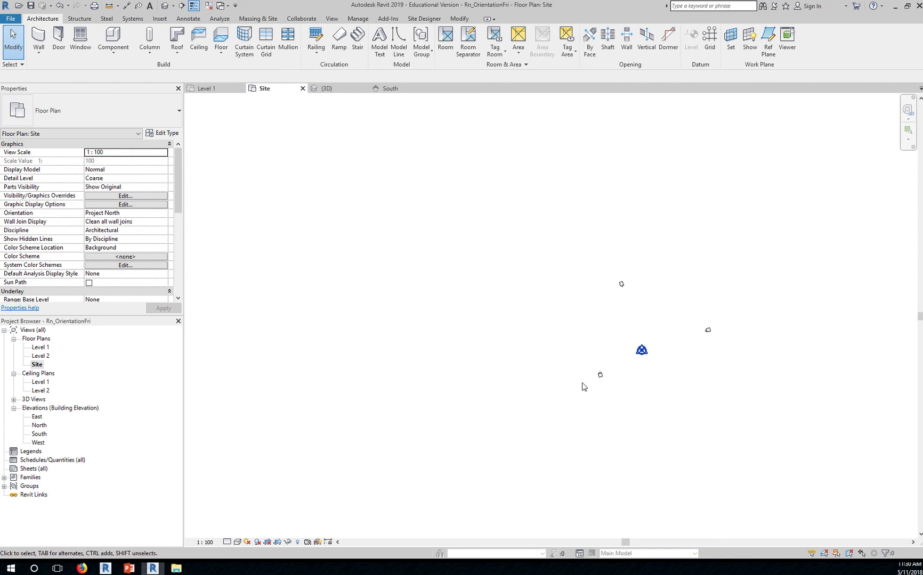
mouse_move(581, 365)
left_mouse_down()
mouse_move(616, 397)
mouse_move(436, 277)
mouse_move(429, 251)
left_mouse_up()
scroll(674, 424, "down", 3)
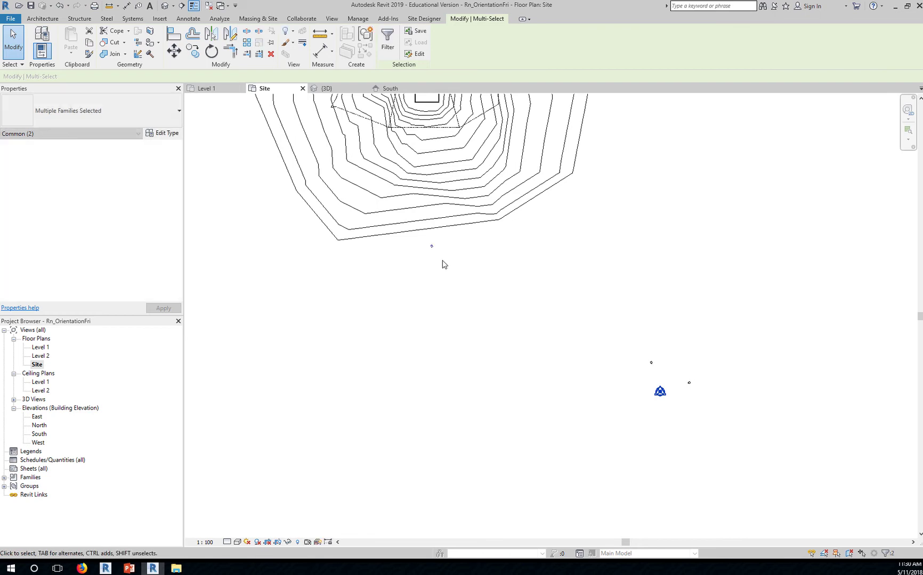
- Rotate the south elevation marker so its body is square to the plan and its arrow faces straight up towards the building
scroll(429, 252, "up", 6)
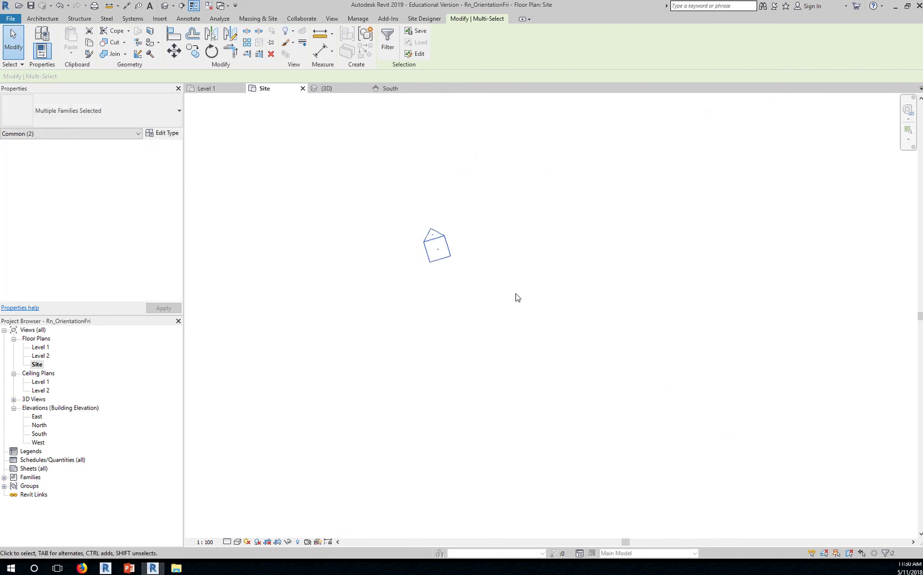
left_click(488, 286)
left_click(448, 260)
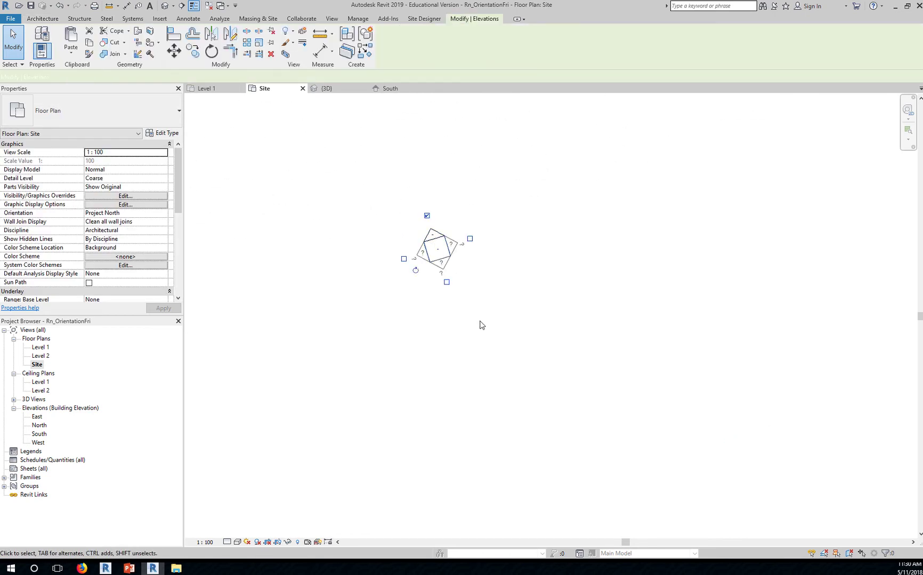
left_click(416, 270)
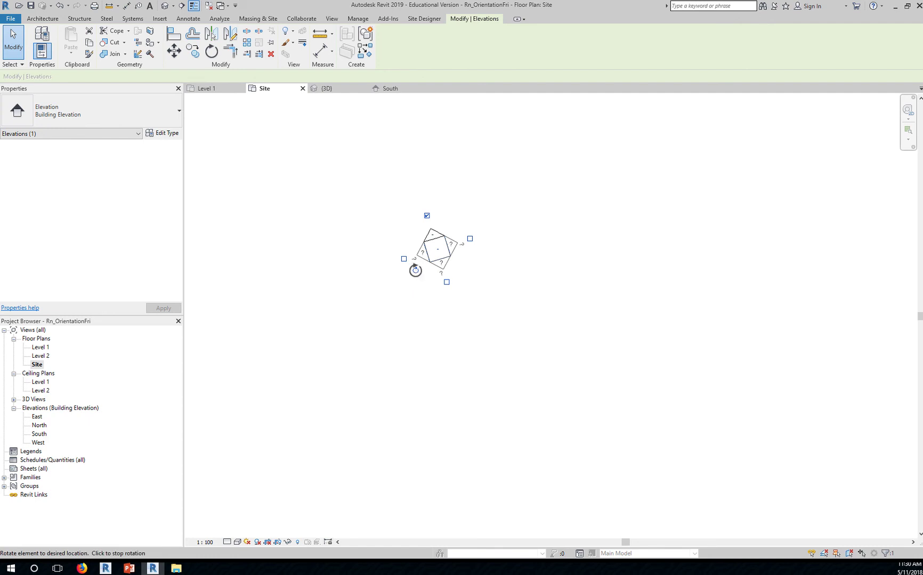
key("Escape")
scroll(557, 319, "down", 4)
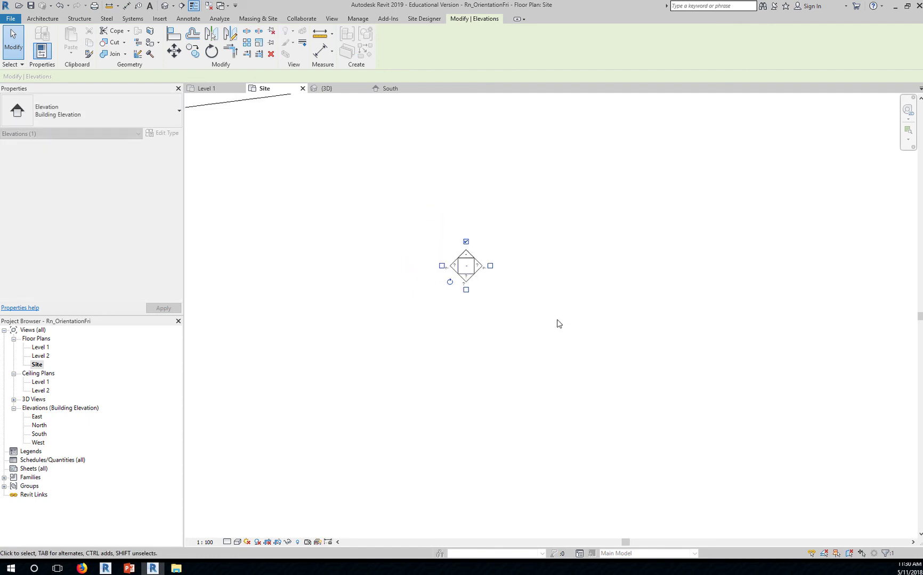
mouse_move(593, 285)
middle_mouse_down()
mouse_move(596, 314)
mouse_move(566, 360)
middle_mouse_up()
scroll(567, 362, "down", 2)
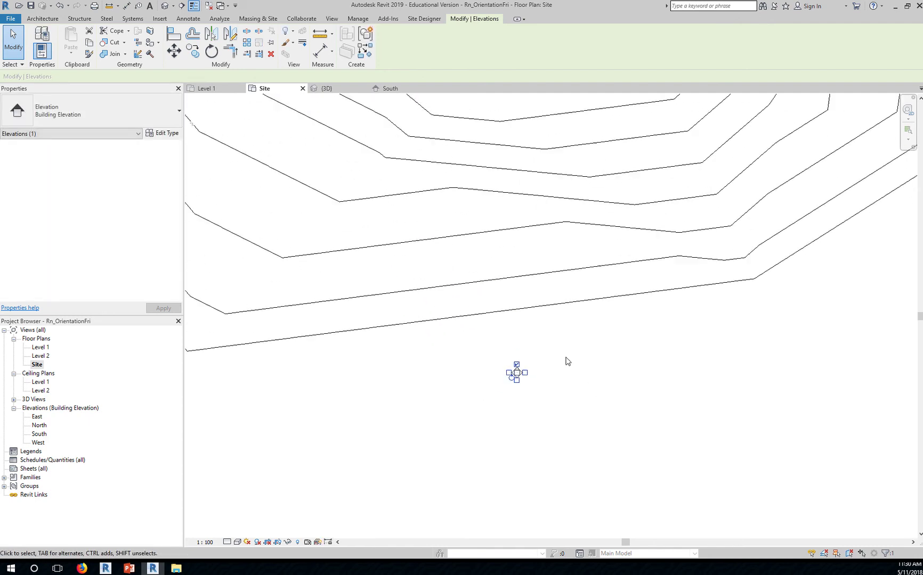
left_click(553, 370)
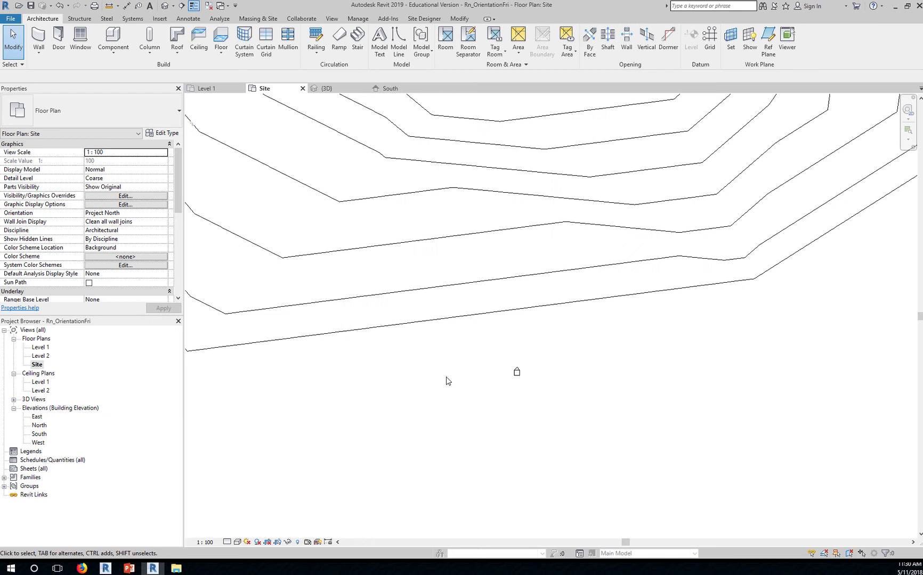
- Display the south elevation's view line and move it up to just in front of the building's south wall
left_click(517, 371)
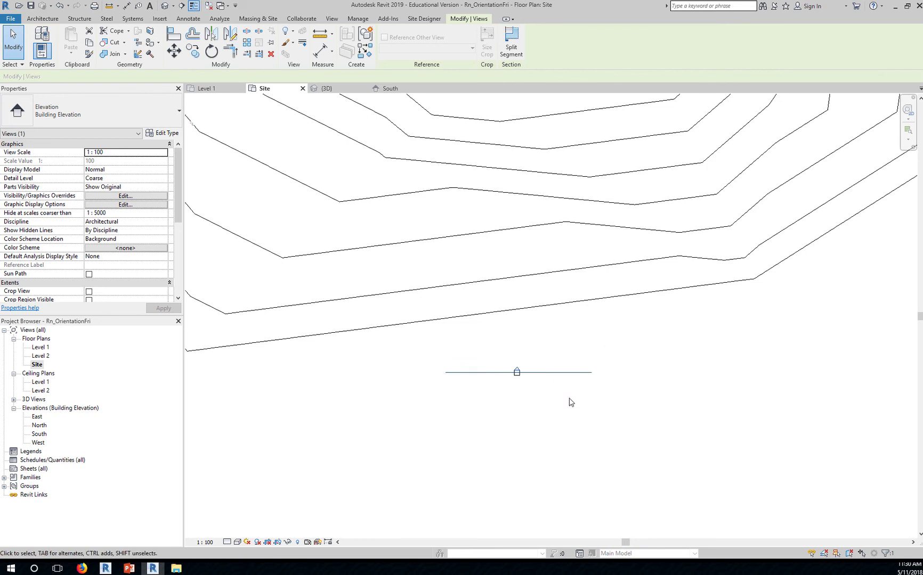
scroll(568, 400, "down", 4)
middle_click_drag(569, 385, 561, 480)
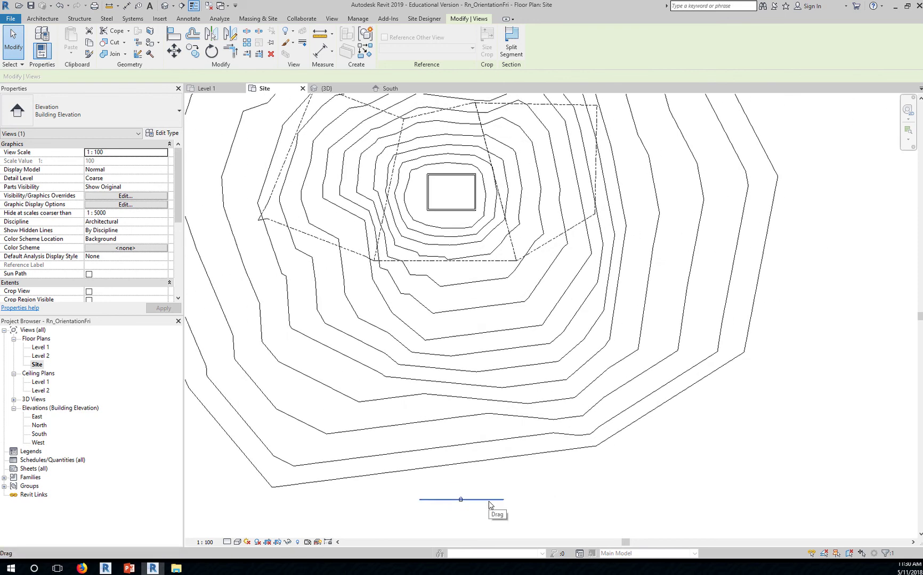
left_click_drag(489, 504, 488, 503)
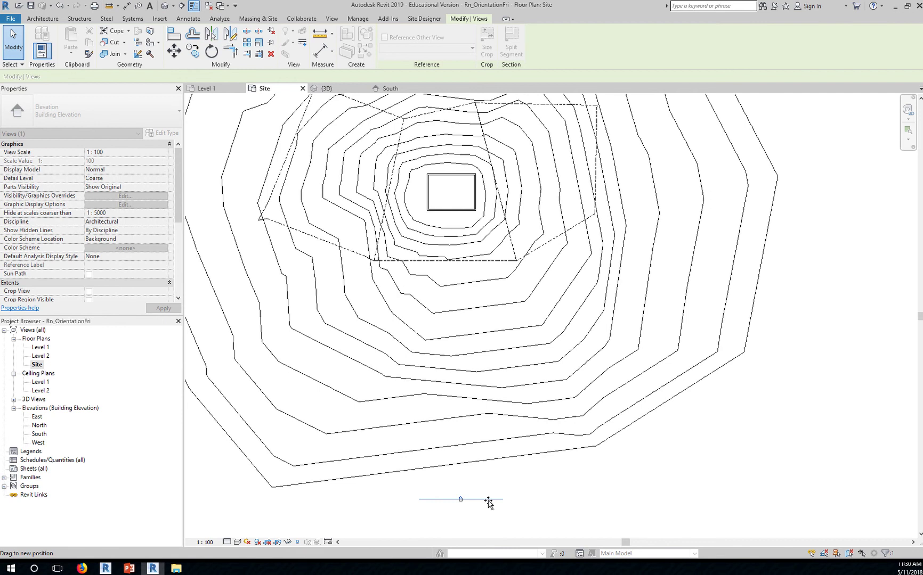
left_click_drag(487, 503, 477, 151)
left_click_drag(478, 168, 478, 224)
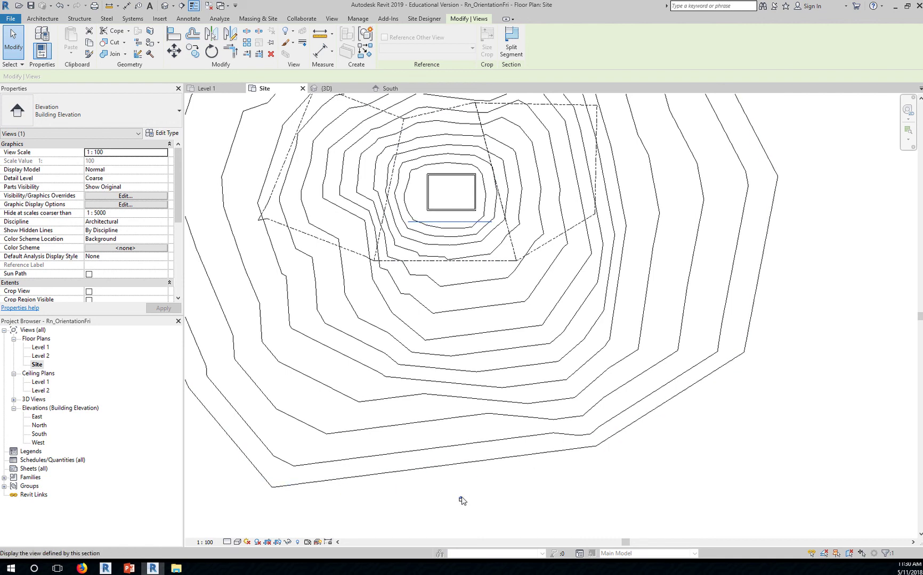
- Open the South elevation from its marker and examine how the building and terrain appear
scroll(462, 500, "up", 5)
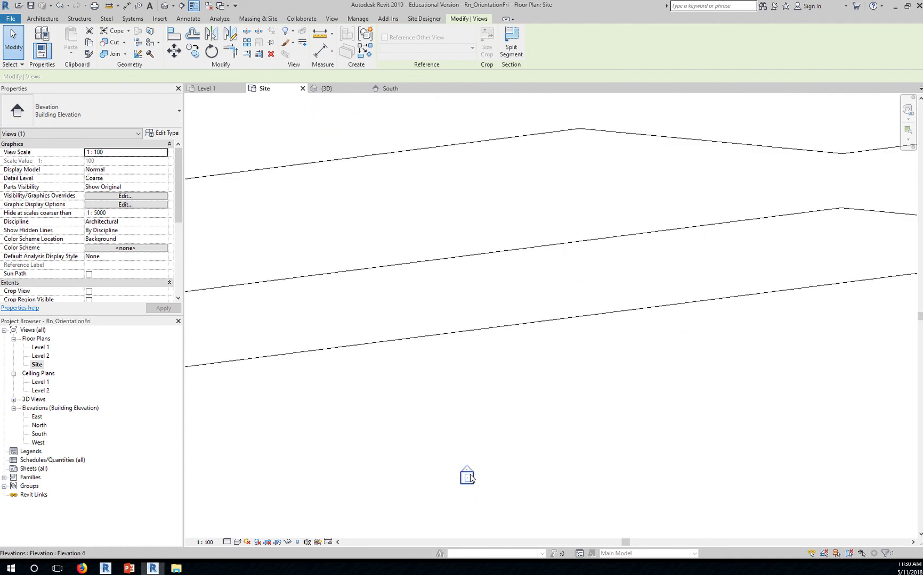
double_click(468, 472)
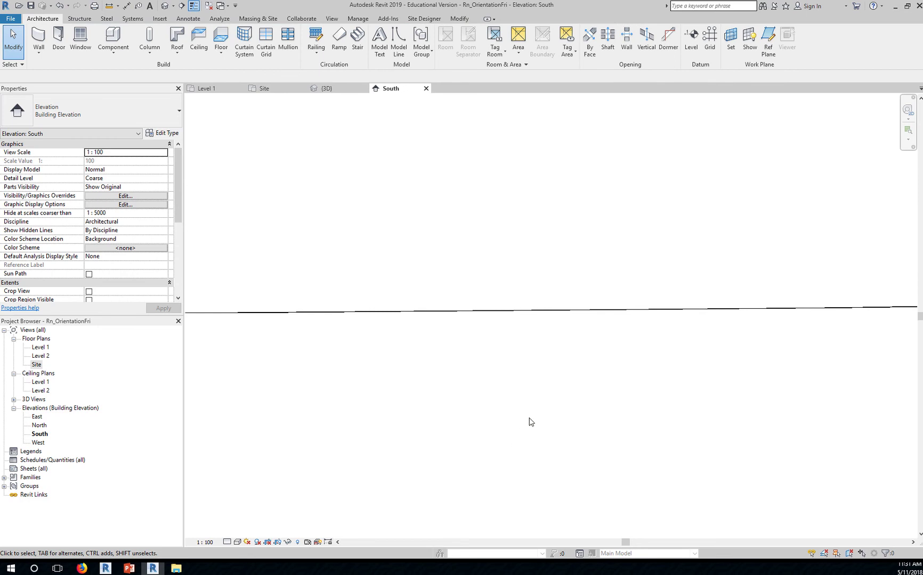
scroll(540, 442, "down", 5)
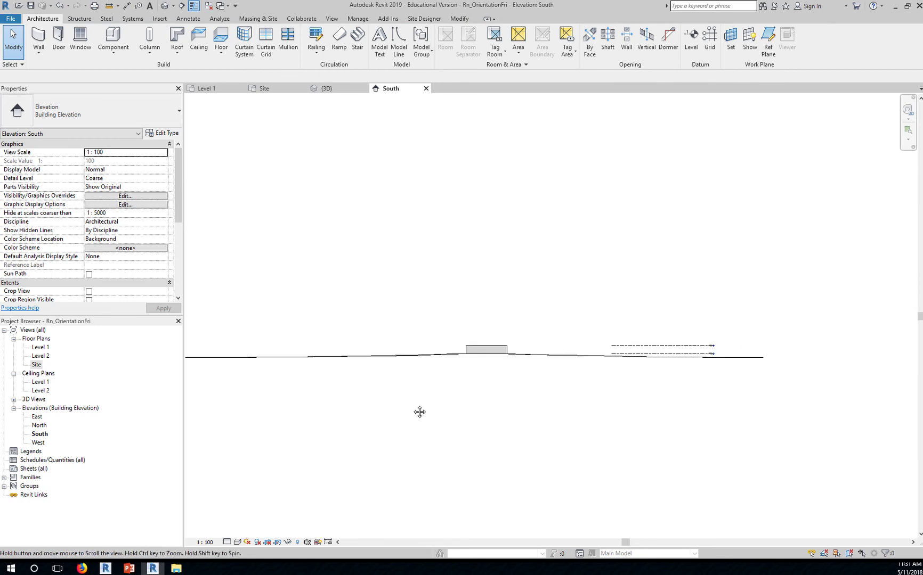
scroll(503, 351, "up", 4)
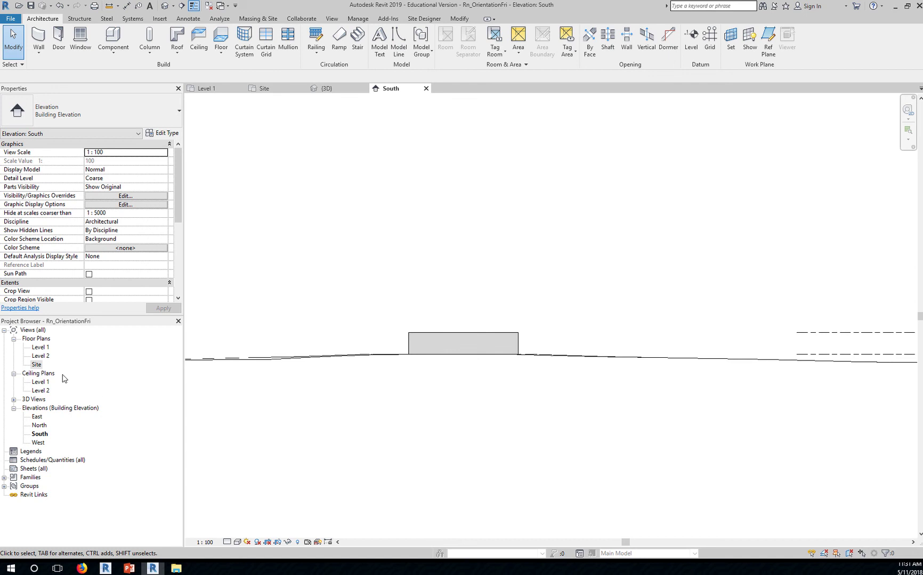
- Return to the Site plan and move the south elevation's view line up so it cuts through the middle of the building
double_click(36, 365)
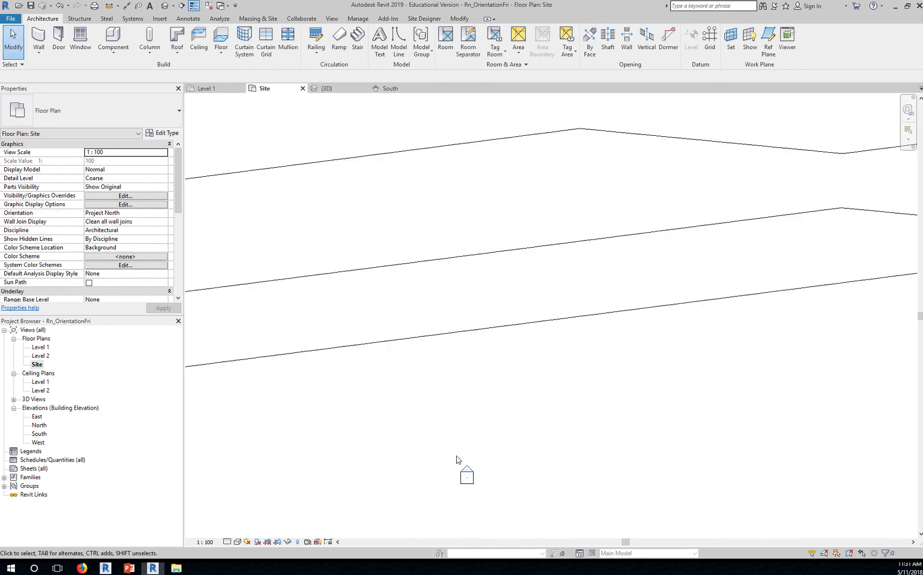
scroll(506, 424, "down", 4)
scroll(499, 427, "up", 4)
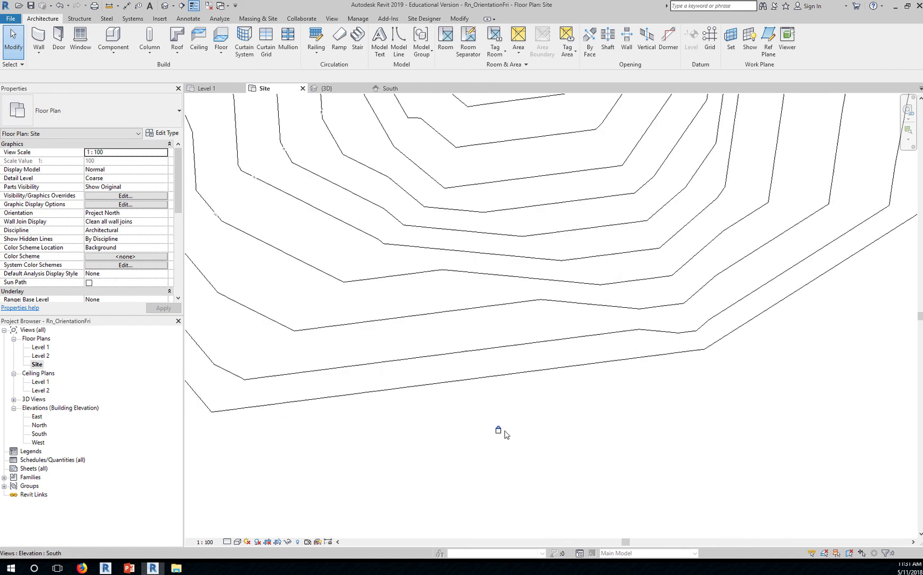
left_click(494, 429)
scroll(556, 433, "down", 3)
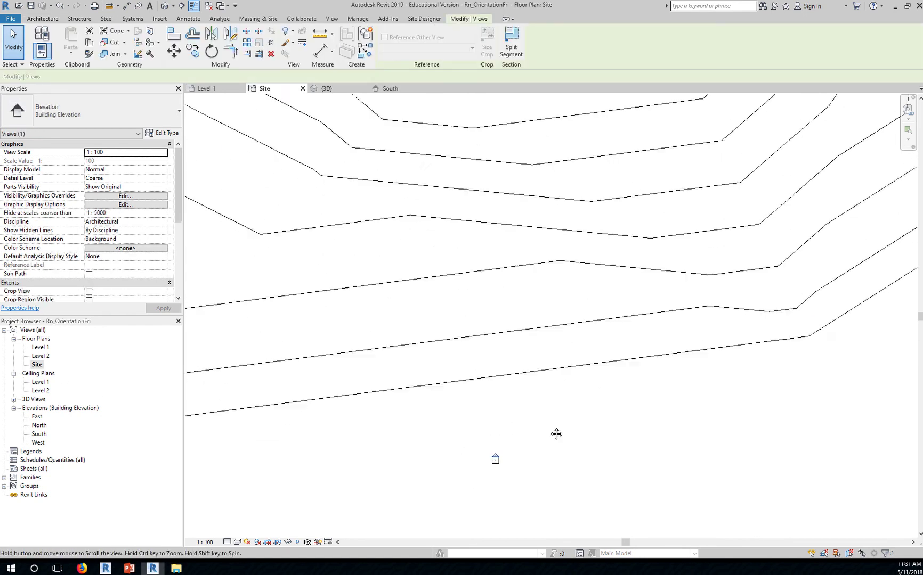
scroll(528, 452, "down", 2)
middle_click_drag(524, 261, 497, 336)
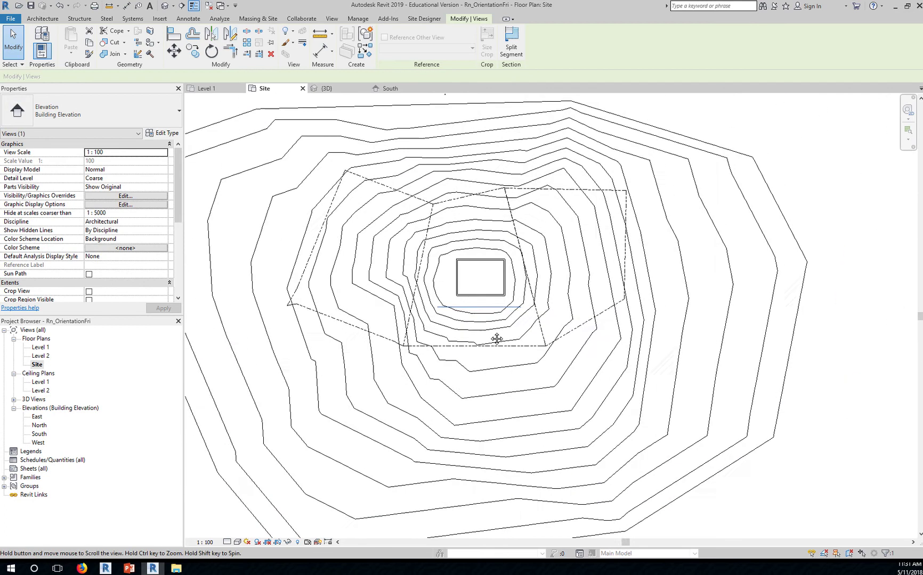
left_click_drag(477, 307, 477, 278)
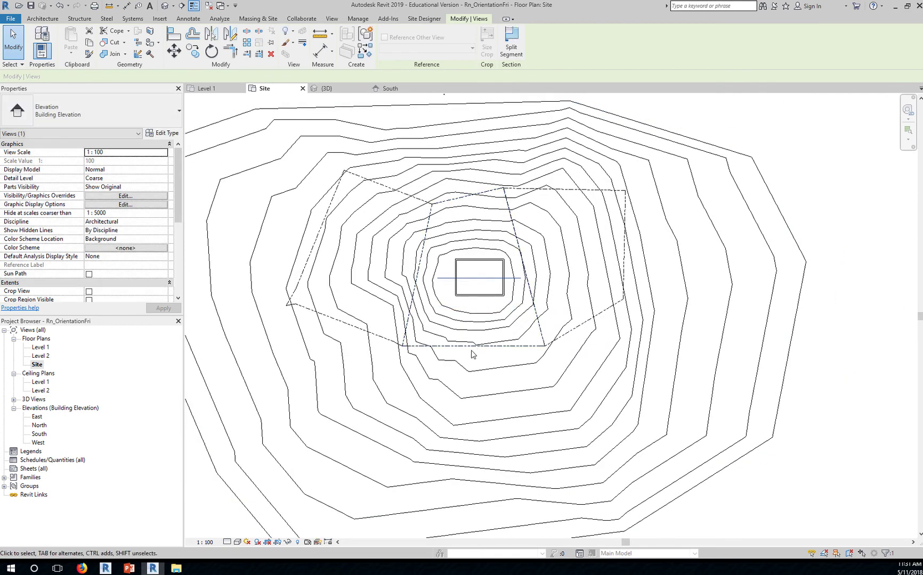
- Open the South elevation from its marker to check the view with its line passing through the building
scroll(483, 462, "down", 2)
middle_click_drag(500, 450, 472, 266)
scroll(451, 355, "up", 7)
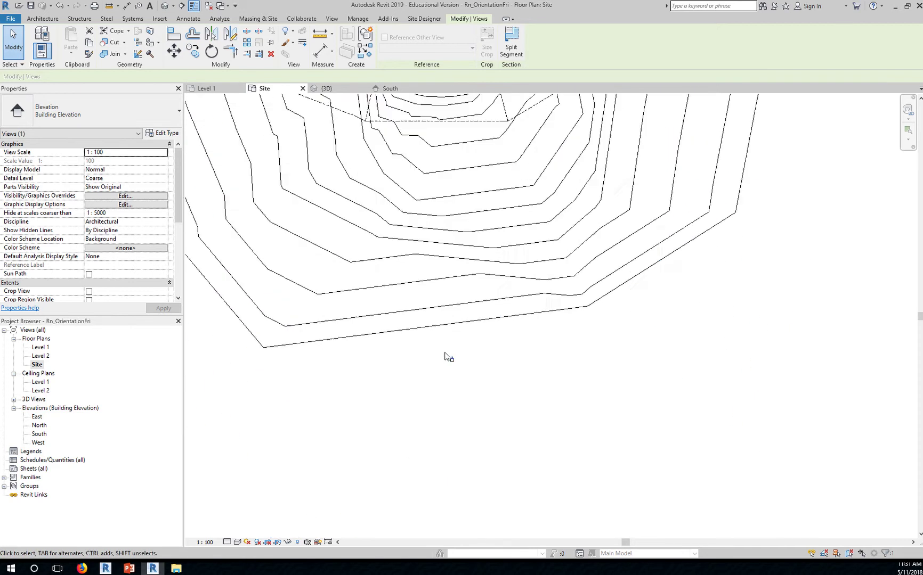
scroll(455, 362, "up", 3)
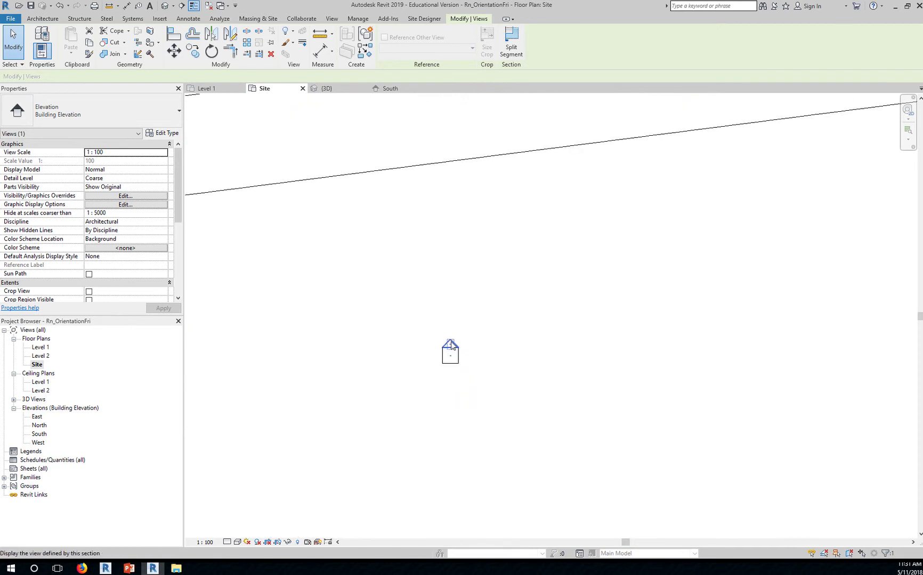
double_click(451, 342)
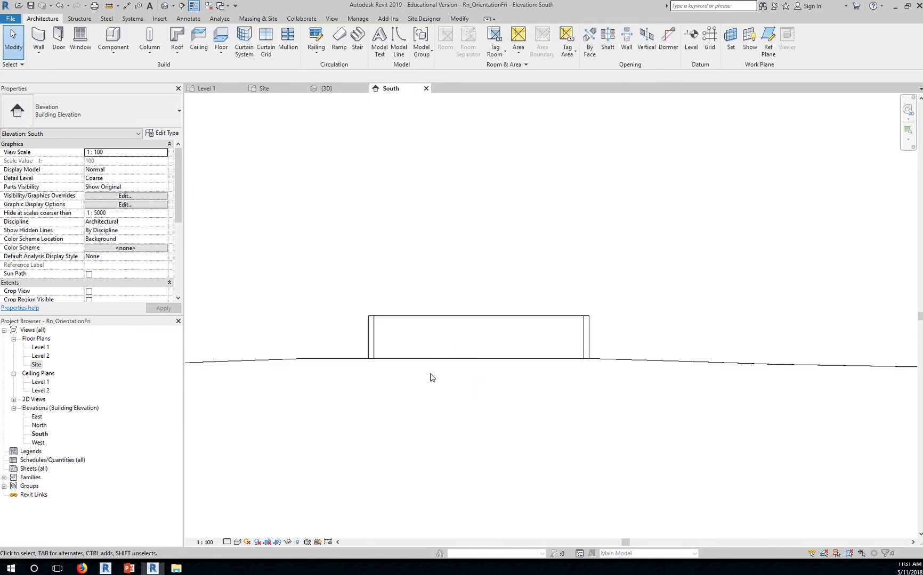
- Set the South elevation's visual style to Shaded and inspect the cut walls and terrain
left_click(238, 542)
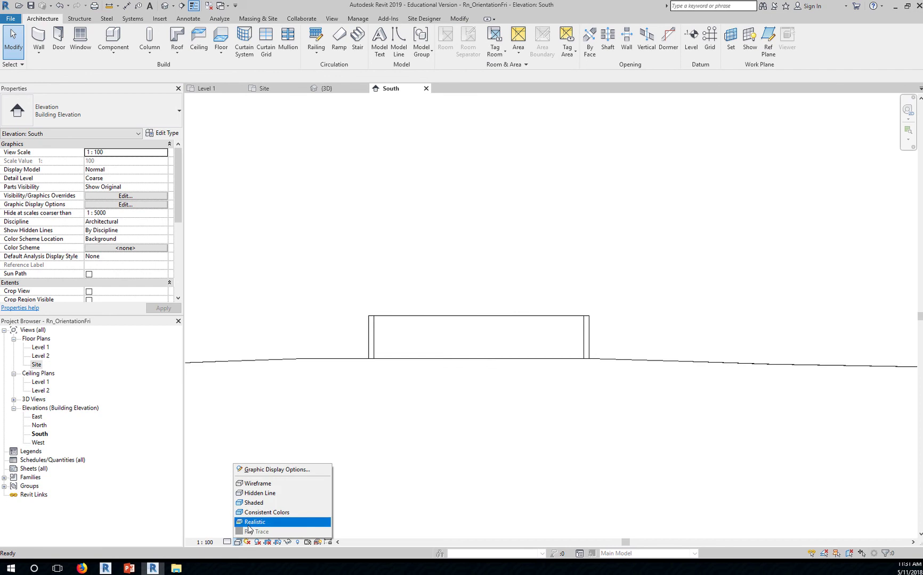
left_click(265, 503)
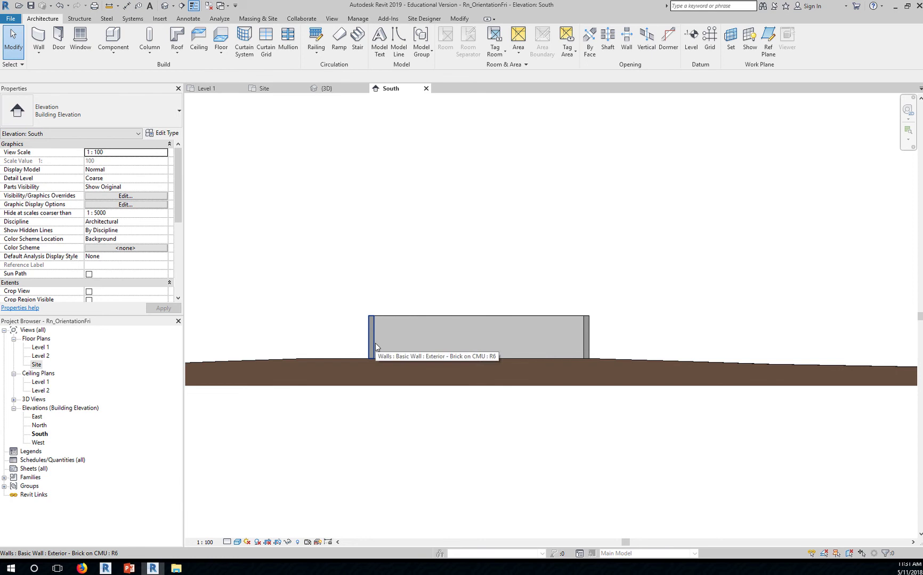
scroll(449, 344, "up", 1)
scroll(450, 343, "up", 2)
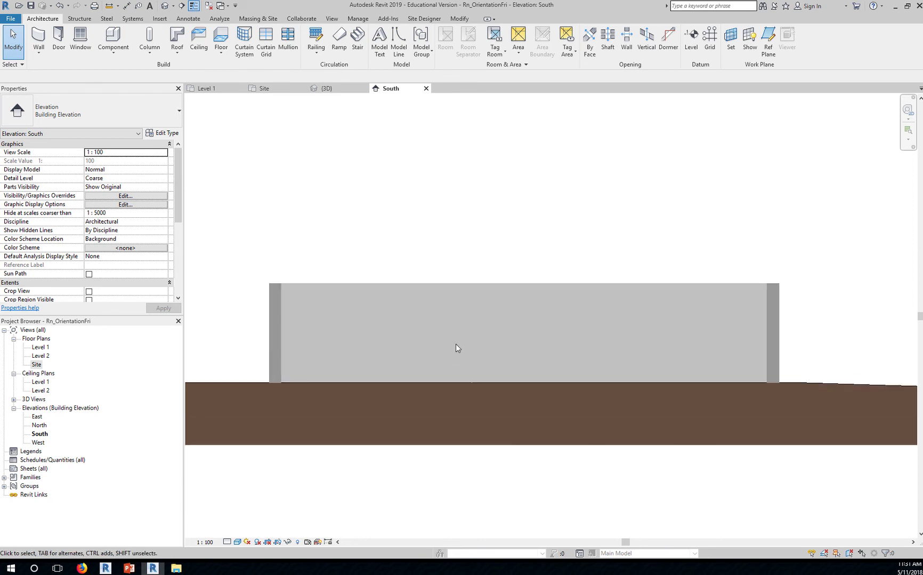
scroll(455, 349, "down", 2)
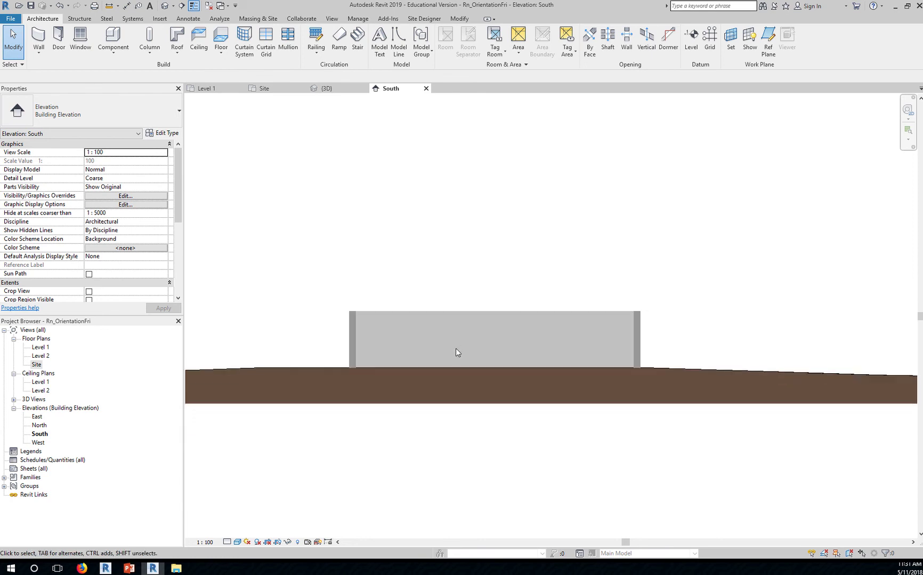
- Return to the Site plan and move the south elevation's view line to the north of the building, beyond its rear wall
double_click(36, 365)
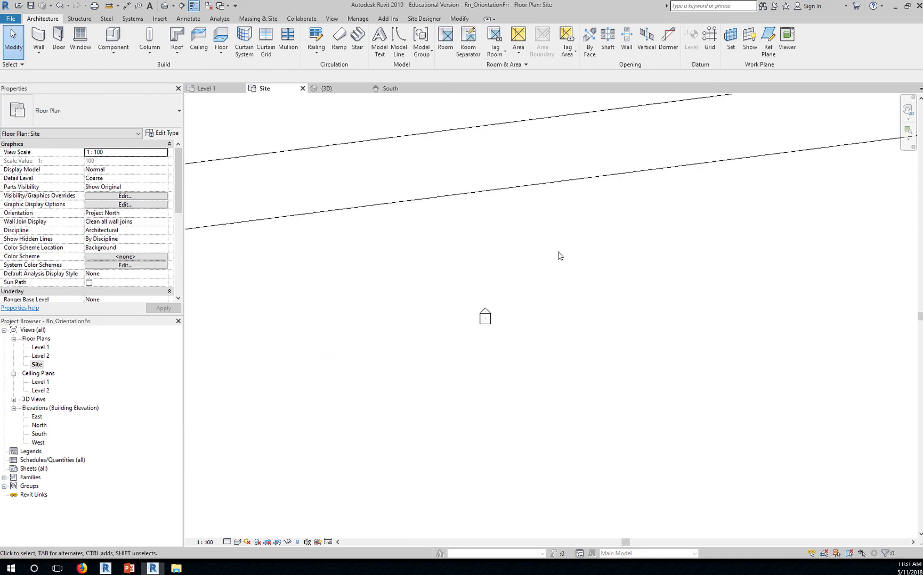
scroll(559, 255, "down", 6)
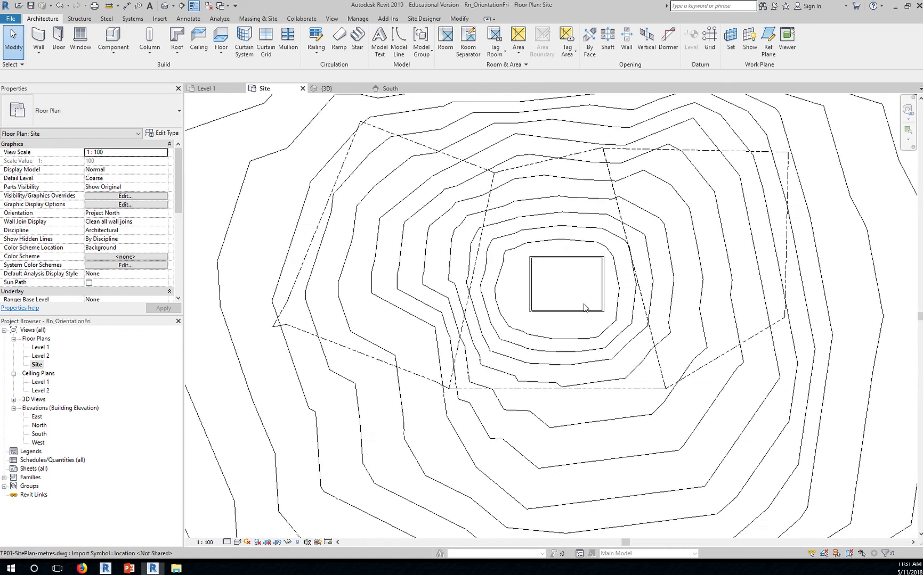
scroll(585, 308, "up", 3)
scroll(586, 362, "down", 3)
middle_click_drag(606, 403, 557, 261)
middle_click_drag(573, 405, 535, 290)
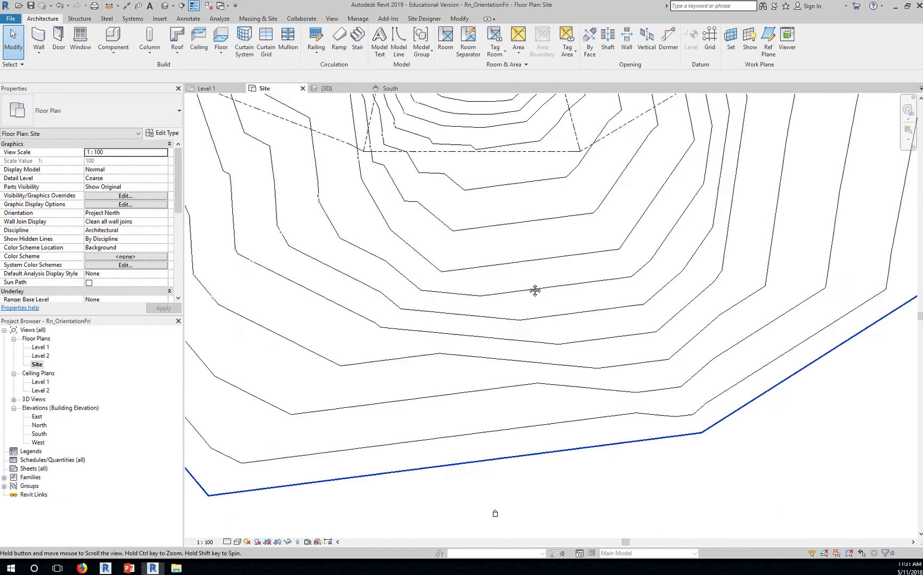
left_click(495, 513)
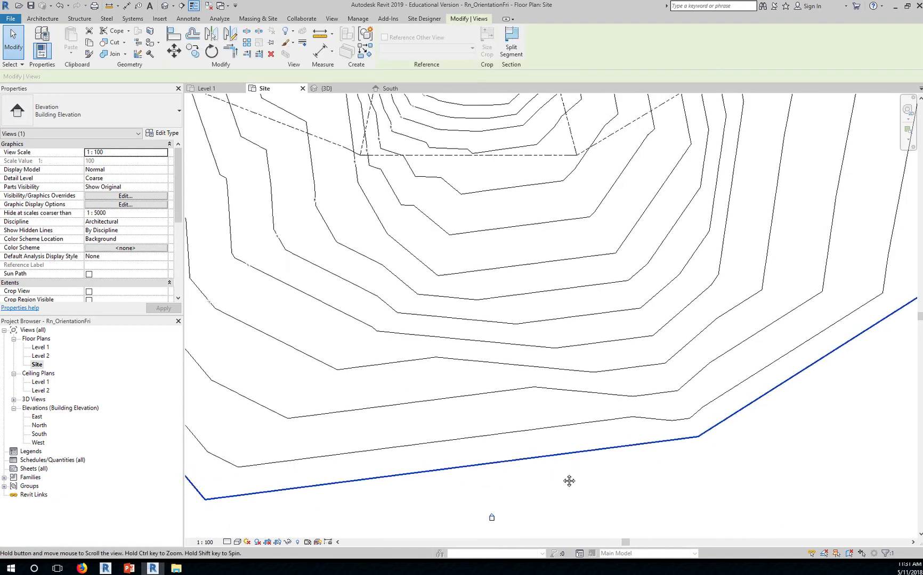
middle_click_drag(569, 481, 577, 539)
middle_click_drag(537, 186, 565, 327)
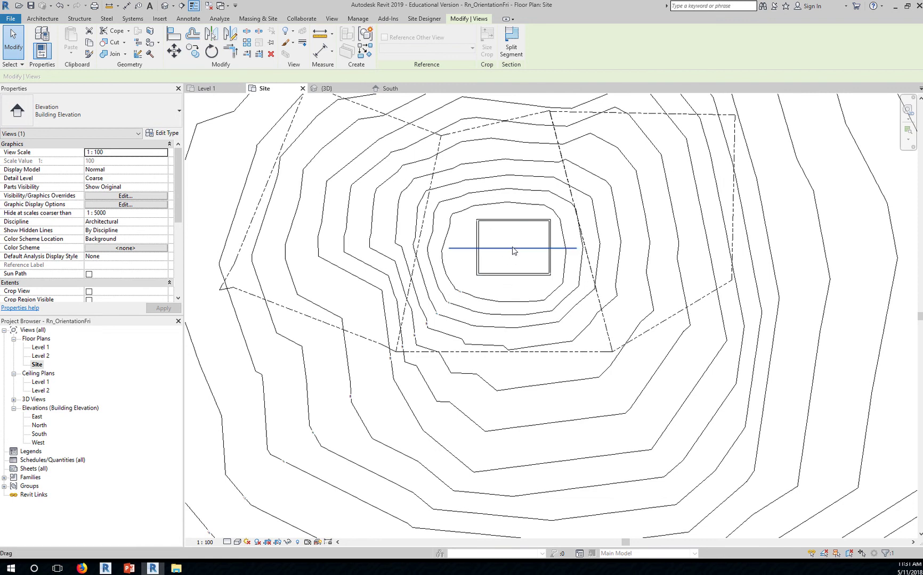
left_click_drag(512, 247, 520, 153)
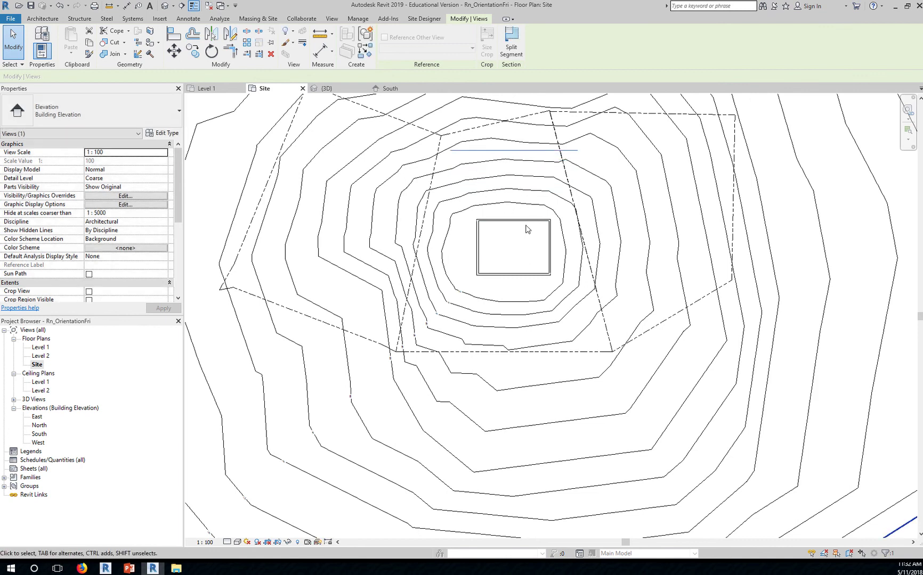
- Open the South elevation from its marker and examine the view with its line placed beyond the building
middle_click_drag(555, 348, 498, 145)
middle_click_drag(558, 368, 552, 237)
scroll(465, 383, "up", 6)
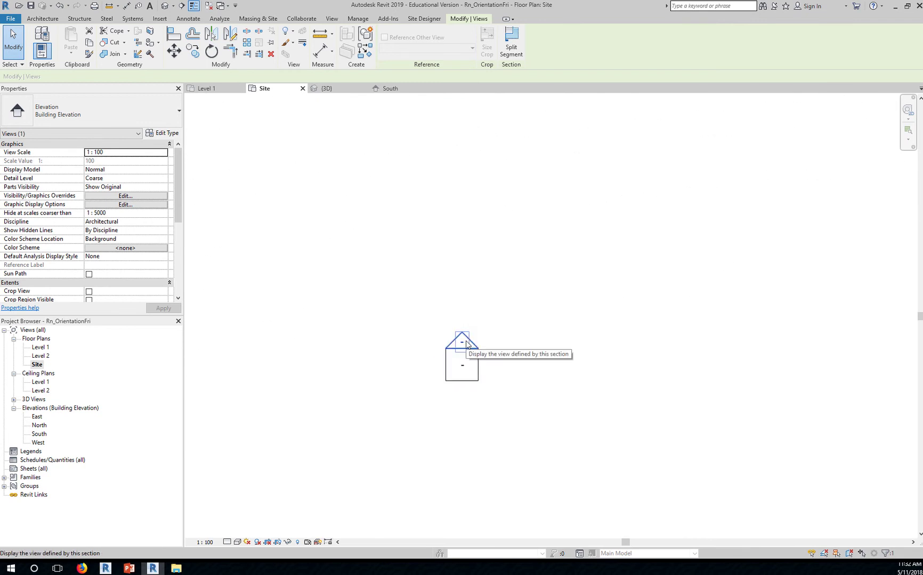
double_click(466, 344)
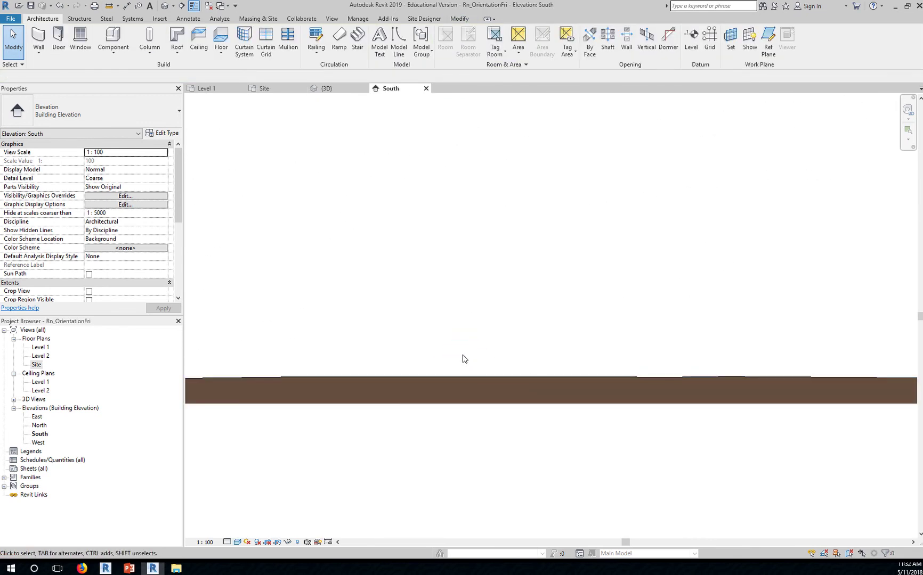
scroll(475, 354, "down", 4)
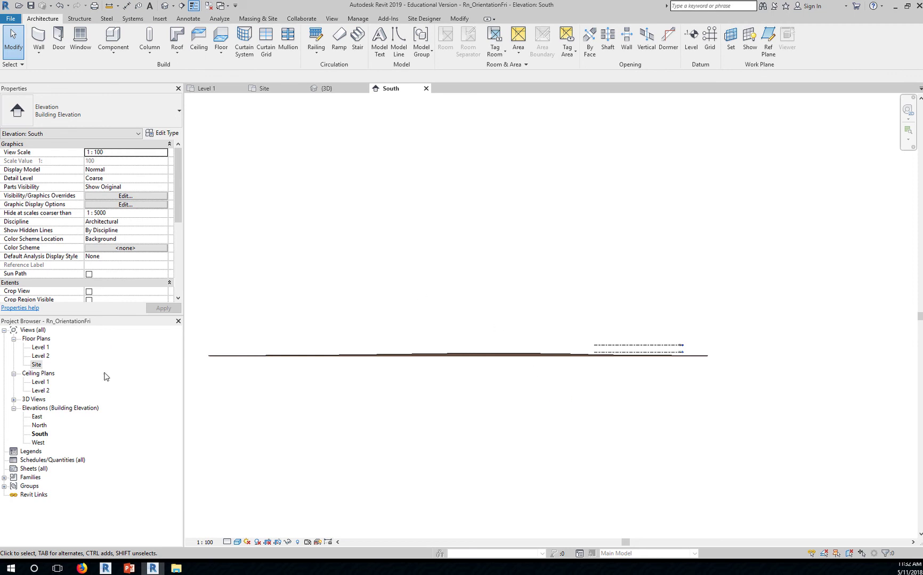
- Return to the Site plan and move the south elevation's view line back down to its marker, south of the topography
double_click(36, 365)
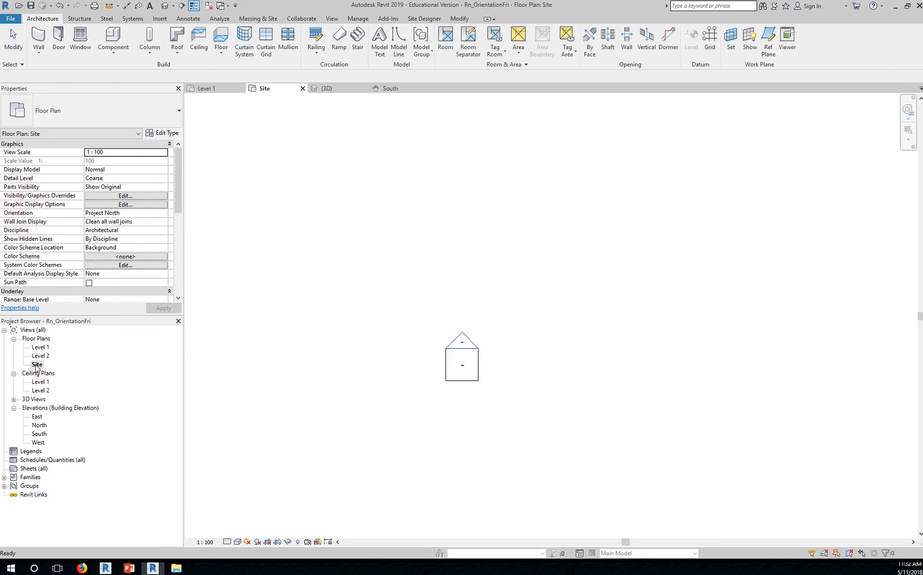
left_click(474, 340)
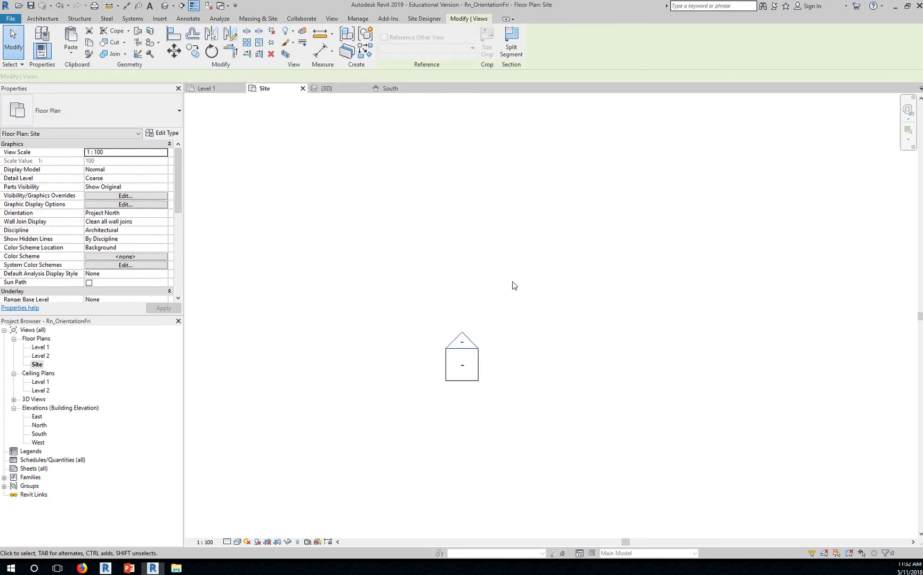
scroll(512, 282, "down", 5)
scroll(559, 264, "down", 5)
middle_click_drag(567, 256, 567, 375)
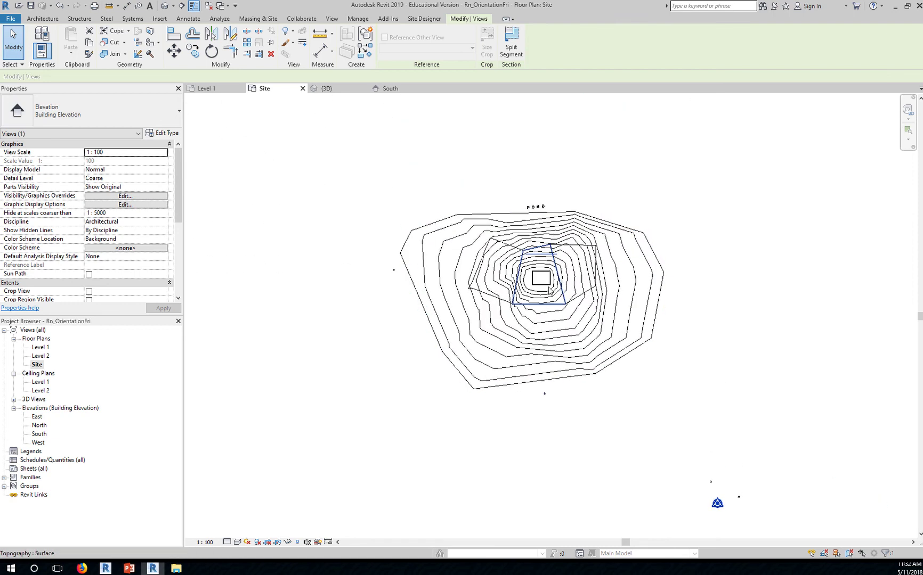
scroll(551, 262, "up", 5)
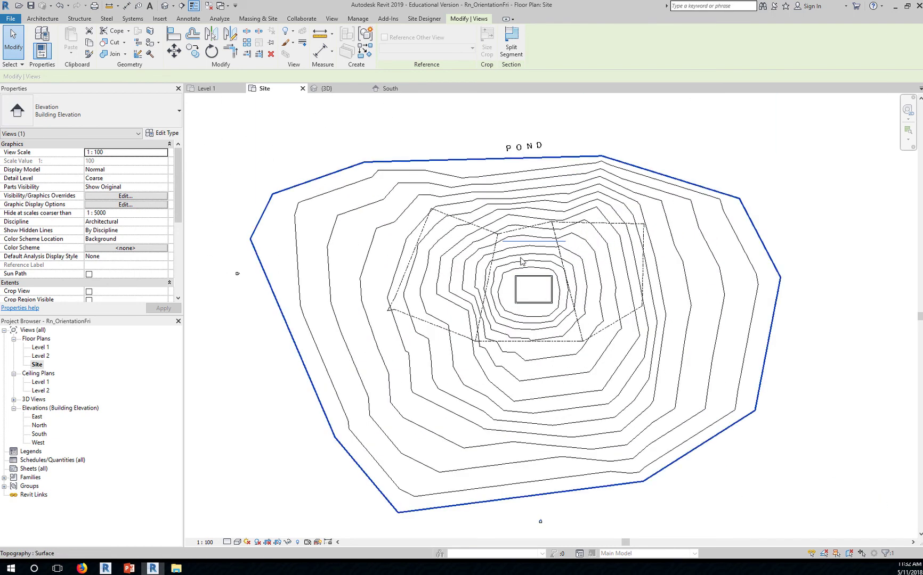
mouse_move(539, 253)
left_mouse_down()
mouse_move(540, 244)
mouse_move(532, 333)
mouse_move(567, 503)
mouse_move(545, 523)
left_mouse_up()
scroll(549, 519, "up", 6)
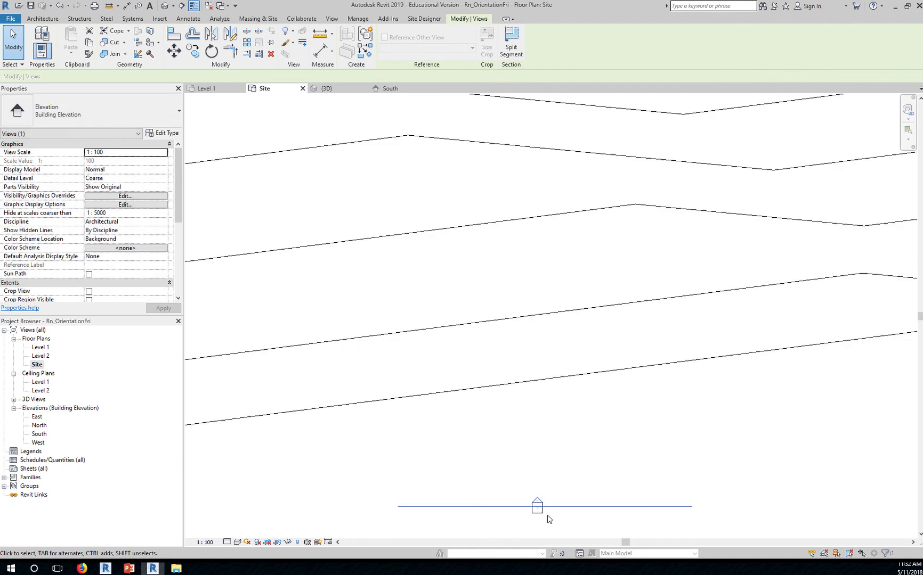
middle_click_drag(603, 469, 542, 276)
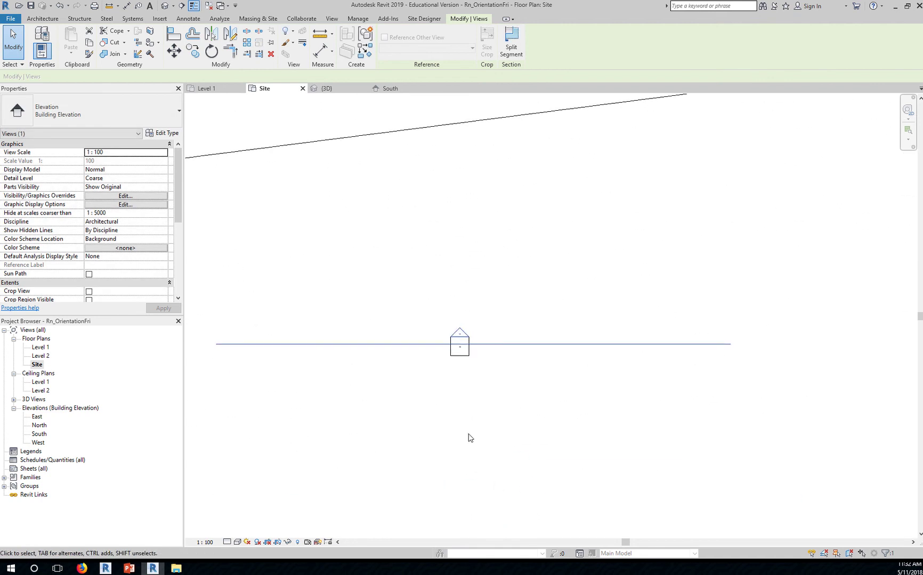
left_click(460, 411)
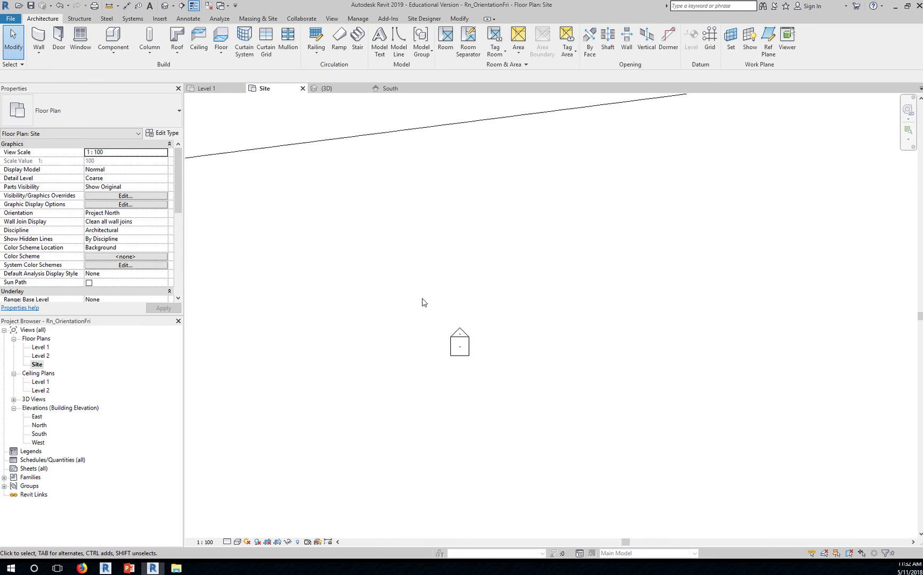
- Move the complete south elevation marker slightly farther south and west, and display its view line to check that it followed
mouse_move(422, 298)
left_mouse_down()
mouse_move(476, 357)
mouse_move(490, 391)
left_mouse_up()
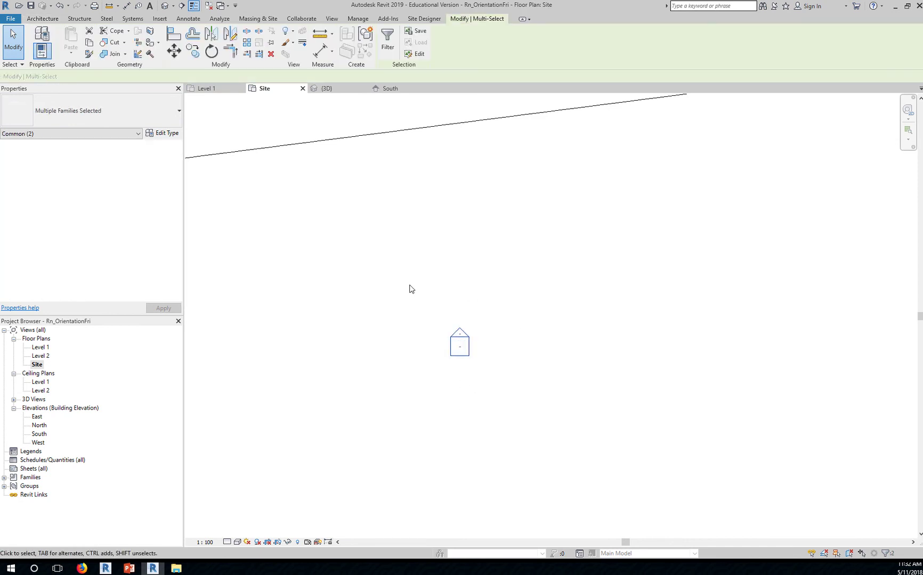
left_click_drag(407, 284, 512, 391)
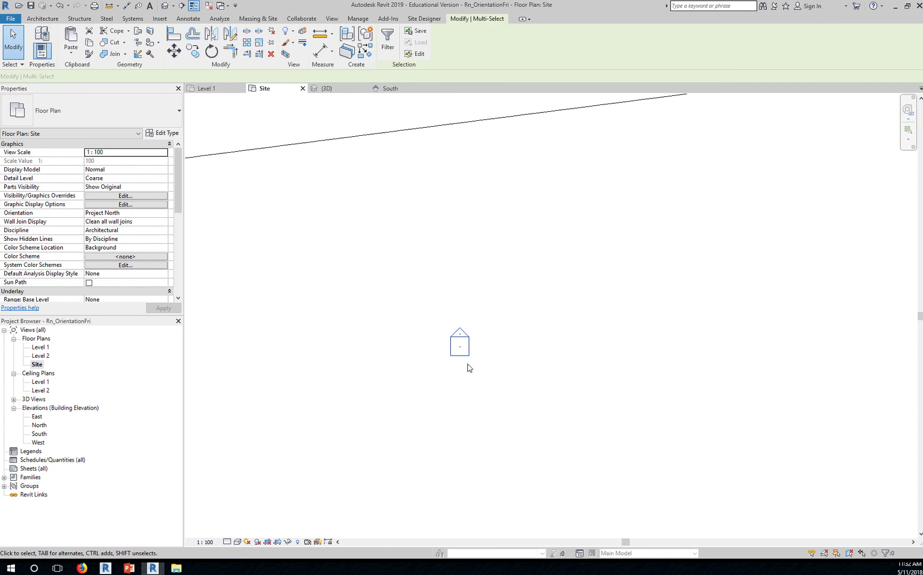
left_click_drag(459, 347, 447, 437)
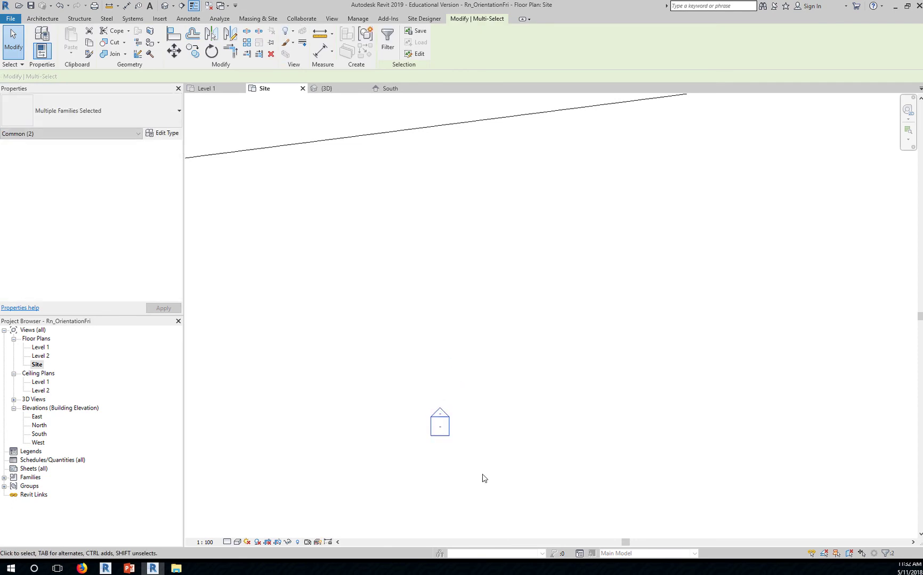
left_click(482, 478)
left_click(445, 409)
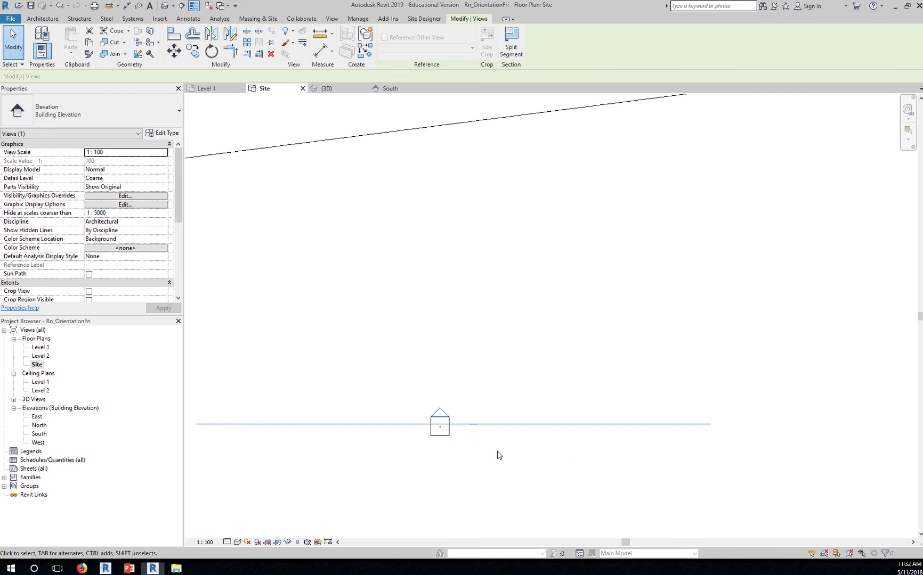
- Move the complete north elevation marker from beside the project base point to north of the topography, above the POND text
scroll(506, 449, "down", 13)
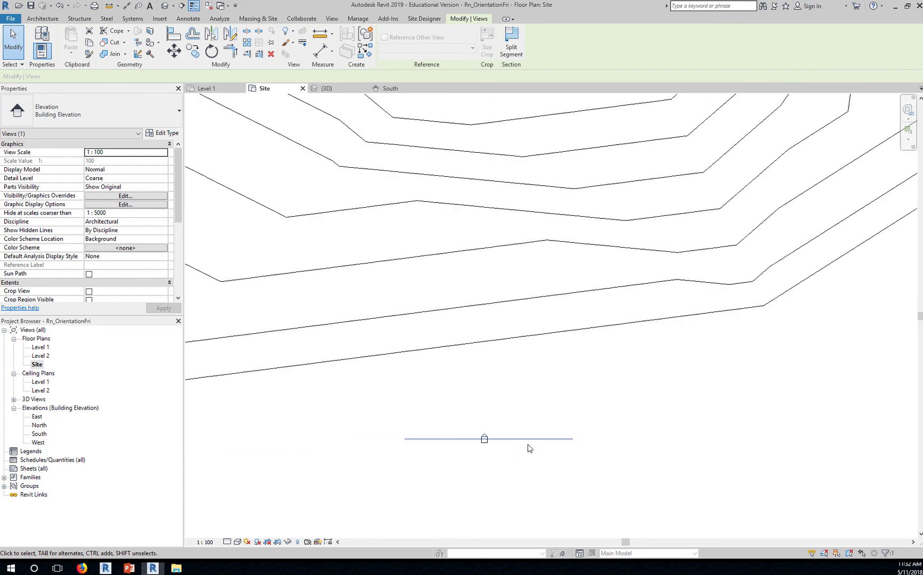
mouse_move(535, 447)
middle_mouse_down()
mouse_move(673, 471)
mouse_move(514, 358)
middle_mouse_up()
scroll(520, 358, "up", 5)
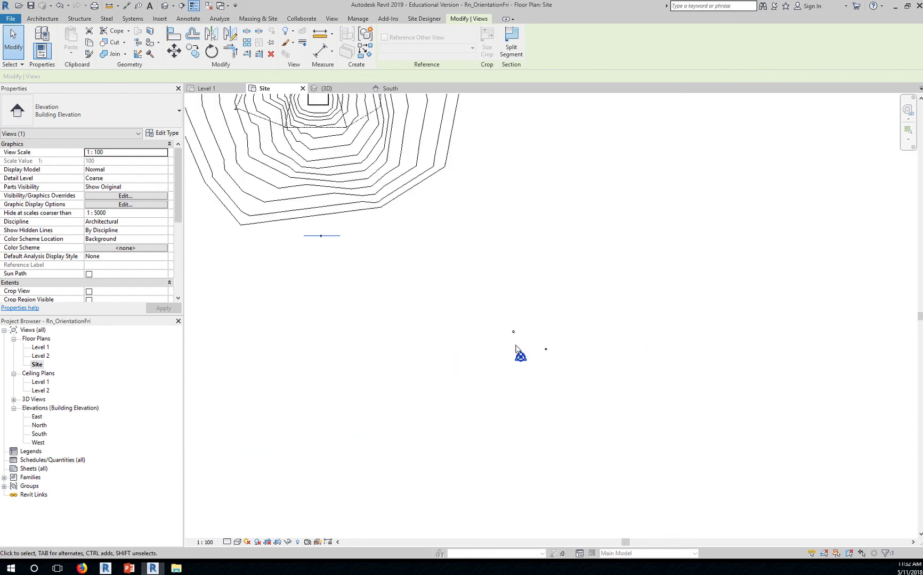
left_click_drag(486, 292, 540, 334)
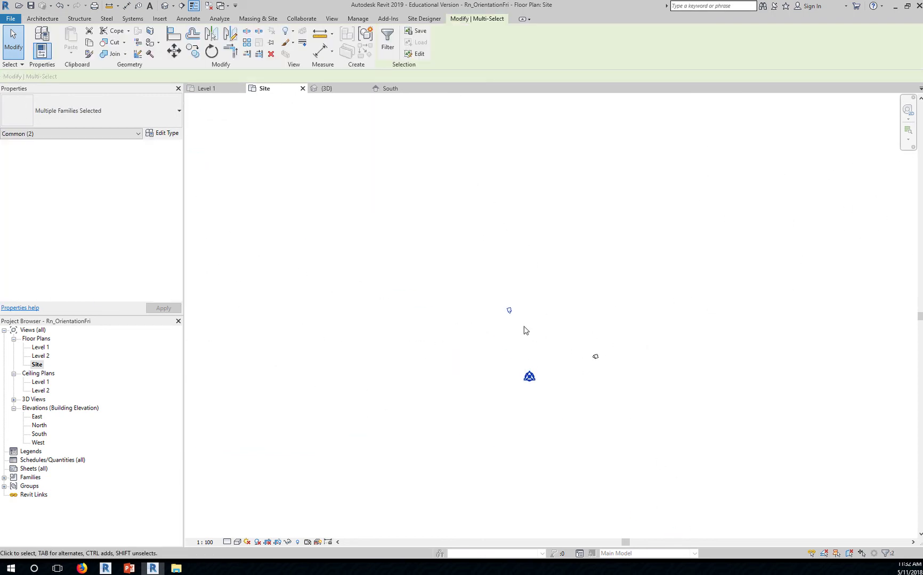
scroll(552, 324, "down", 6)
middle_click_drag(598, 301, 696, 474)
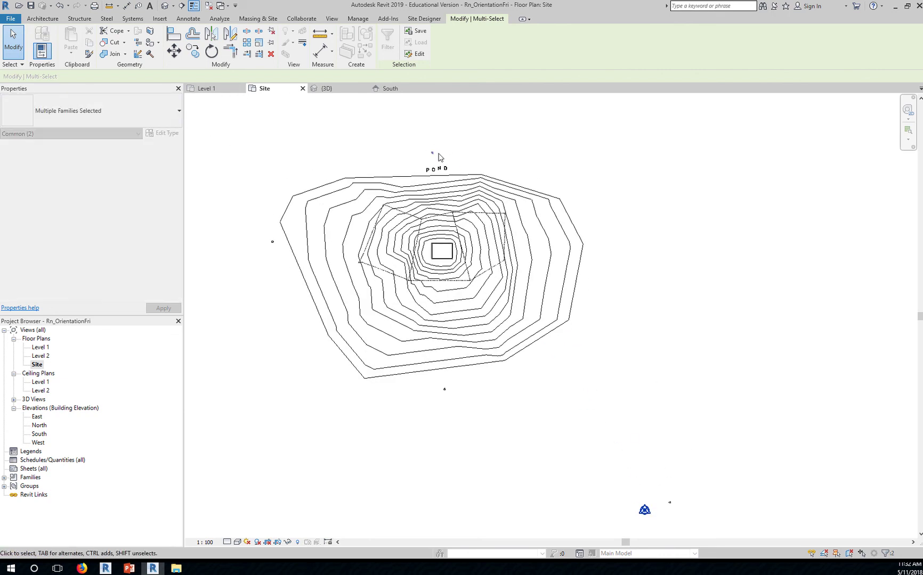
- Rotate the north elevation marker so it faces straight south, and display its view line to check the alignment
scroll(432, 153, "up", 8)
scroll(429, 171, "up", 2)
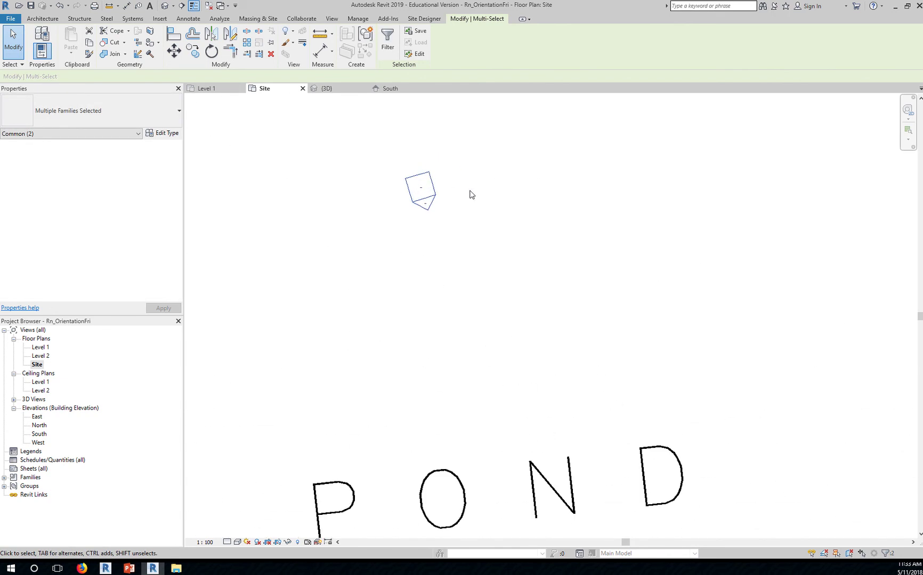
left_click(432, 180)
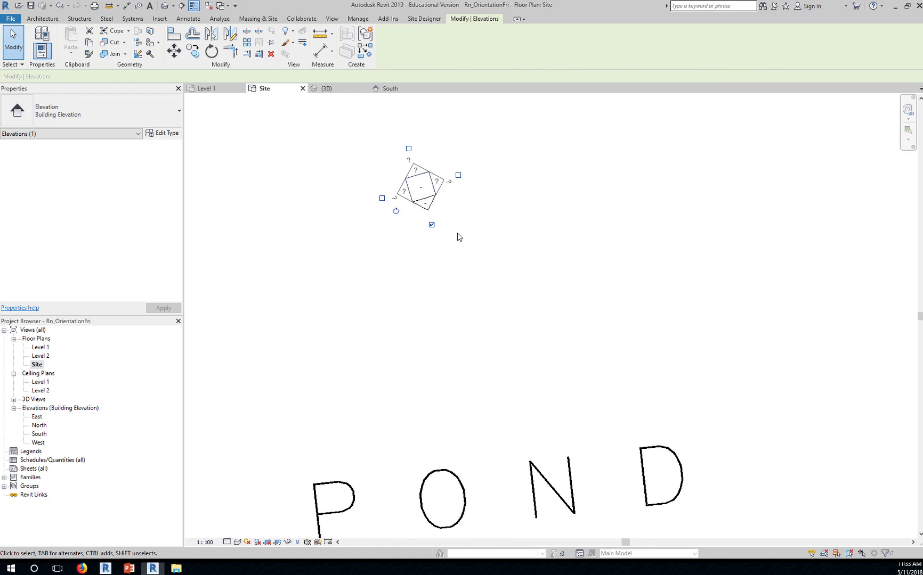
left_click_drag(394, 212, 386, 205)
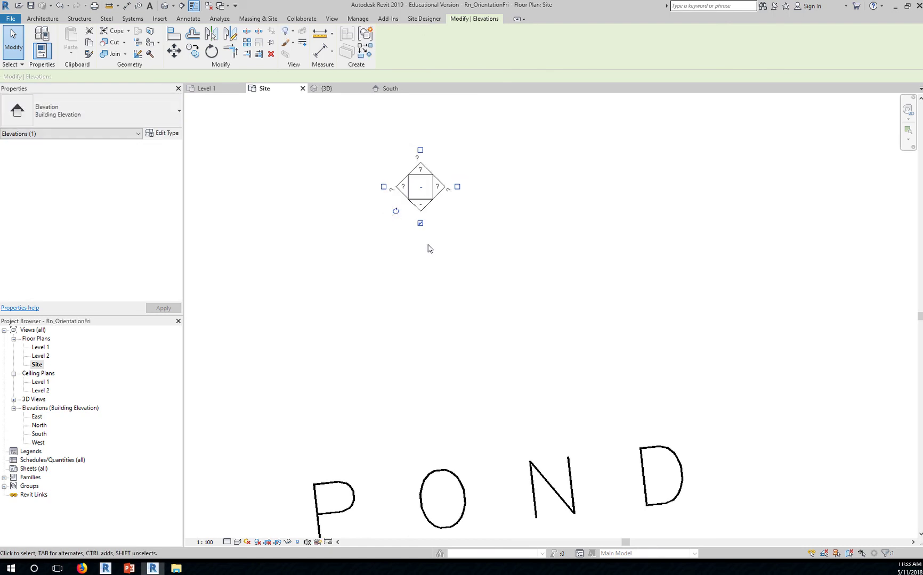
left_click(500, 228)
left_click(426, 211)
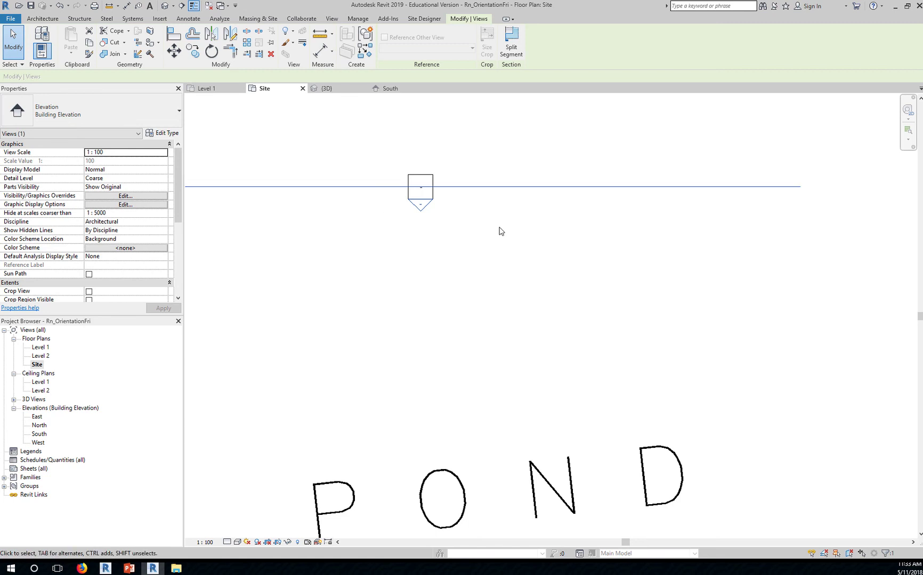
- Move the complete east elevation marker from beside the project base point to the east side of the topography, level with the building
scroll(504, 249, "down", 10)
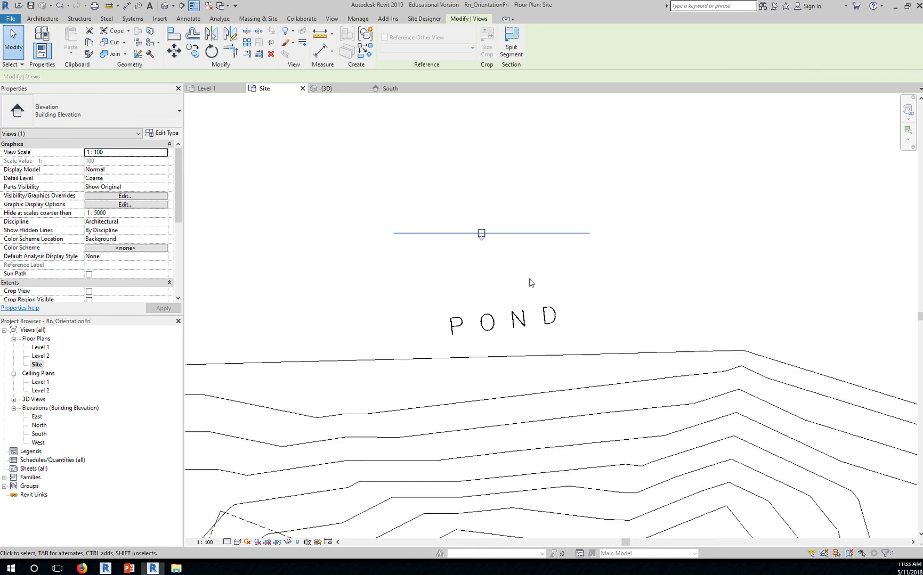
middle_click_drag(597, 367, 413, 204)
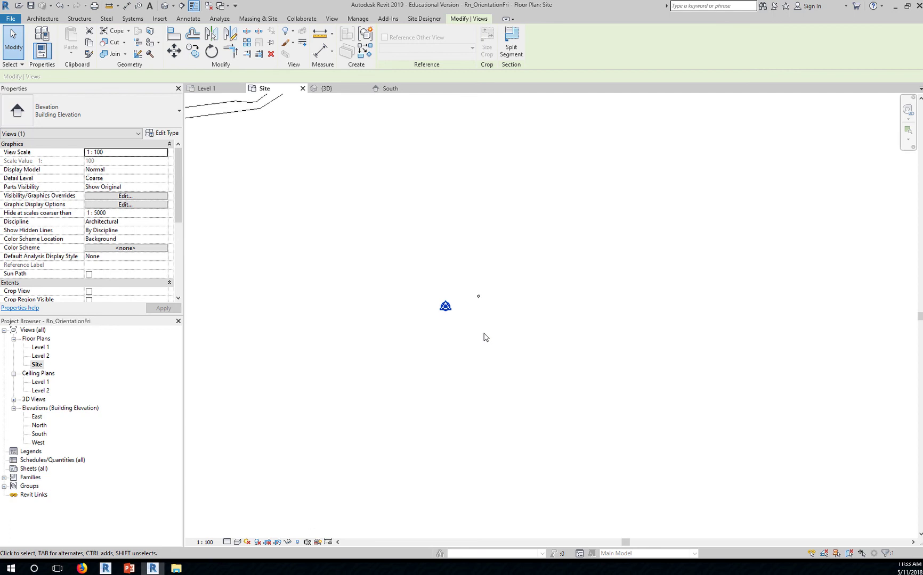
left_click_drag(447, 252, 516, 288)
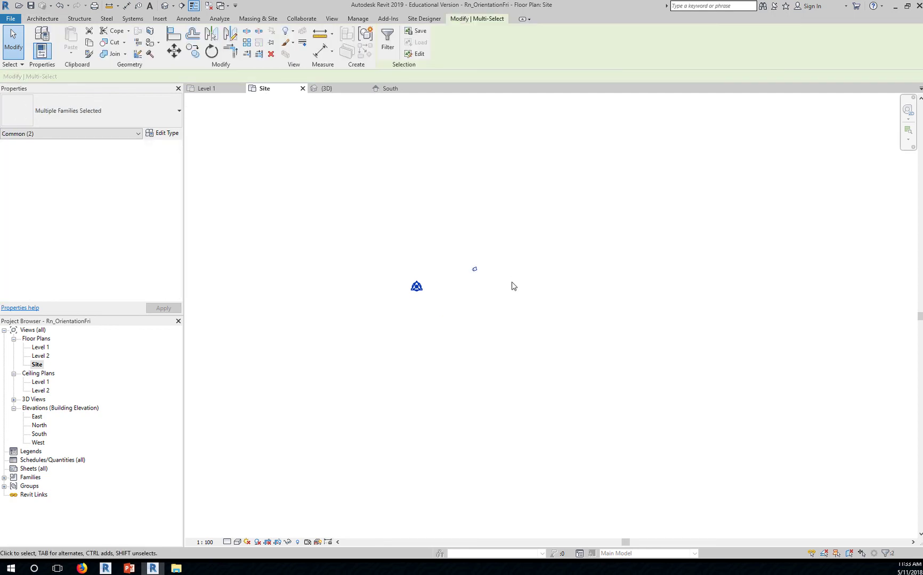
middle_click_drag(512, 287, 643, 414)
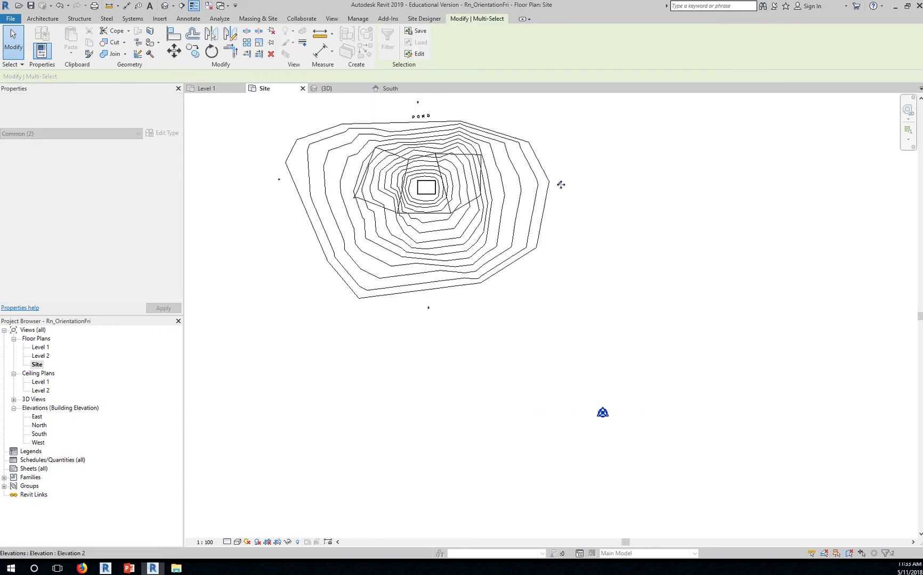
- Rotate the east elevation marker so it faces straight west, and display its view line to check the alignment
scroll(562, 182, "up", 5)
scroll(568, 196, "up", 2)
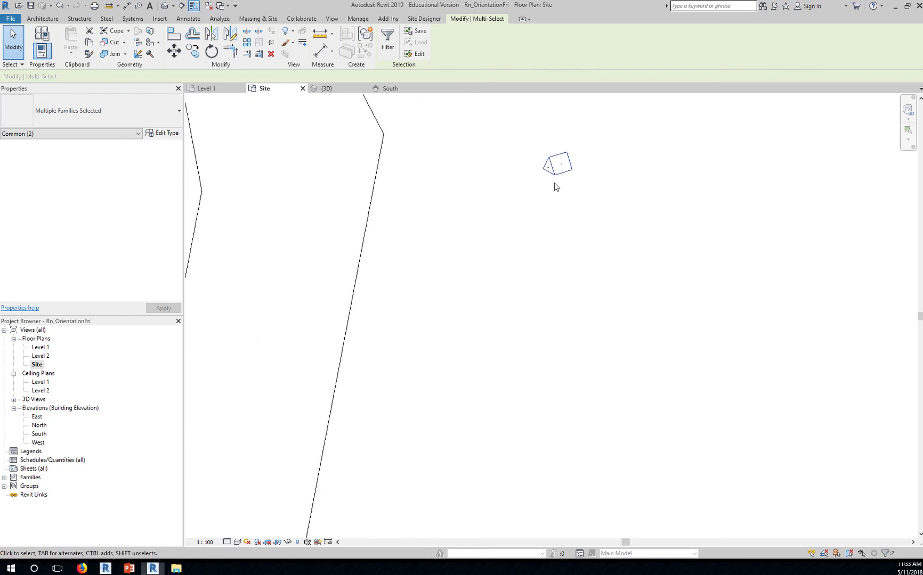
left_click(559, 165)
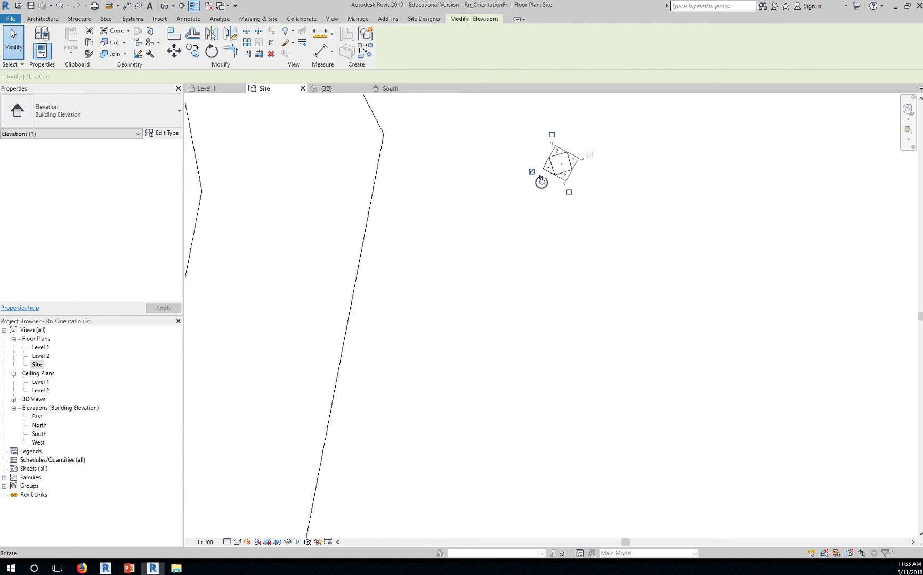
left_click_drag(541, 181, 545, 214)
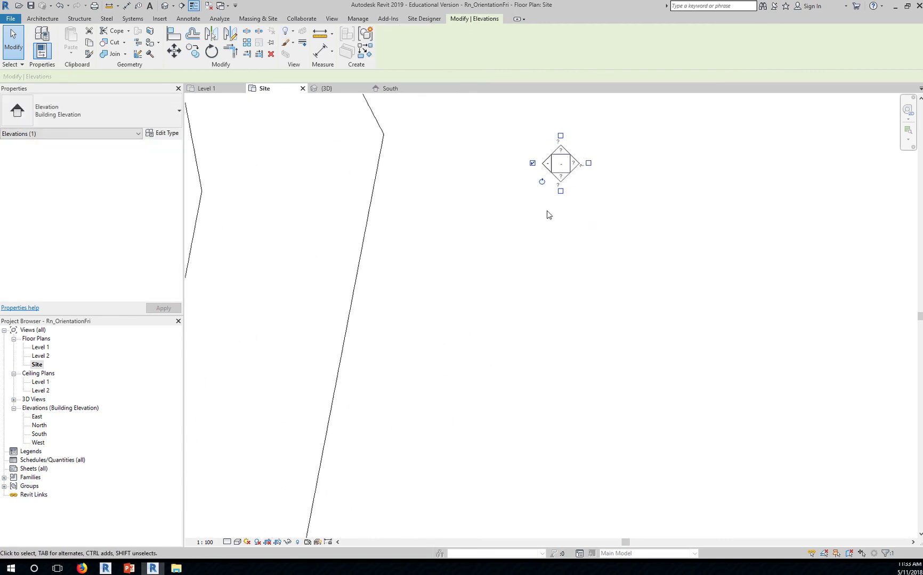
left_click(547, 213)
left_click(545, 168)
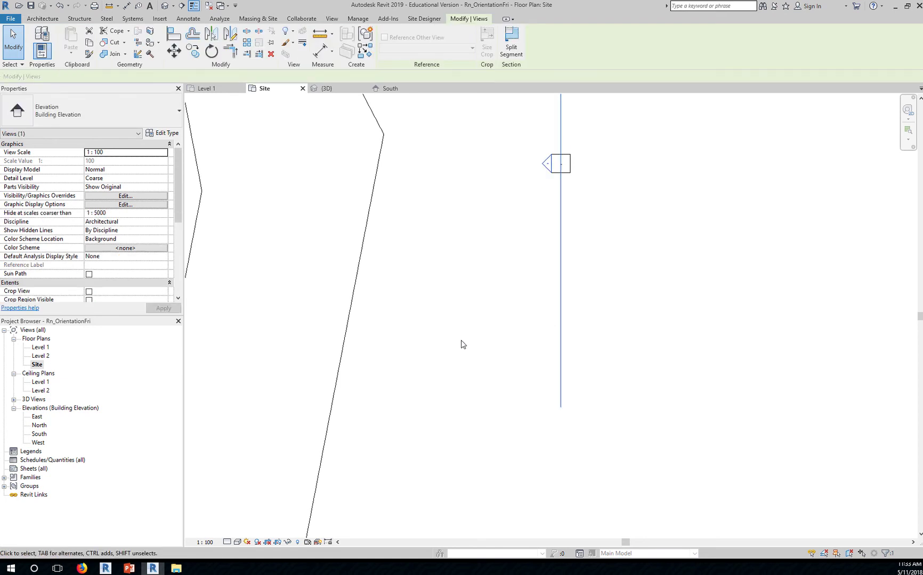
scroll(462, 344, "down", 10)
middle_click_drag(515, 340, 712, 306)
key("Escape")
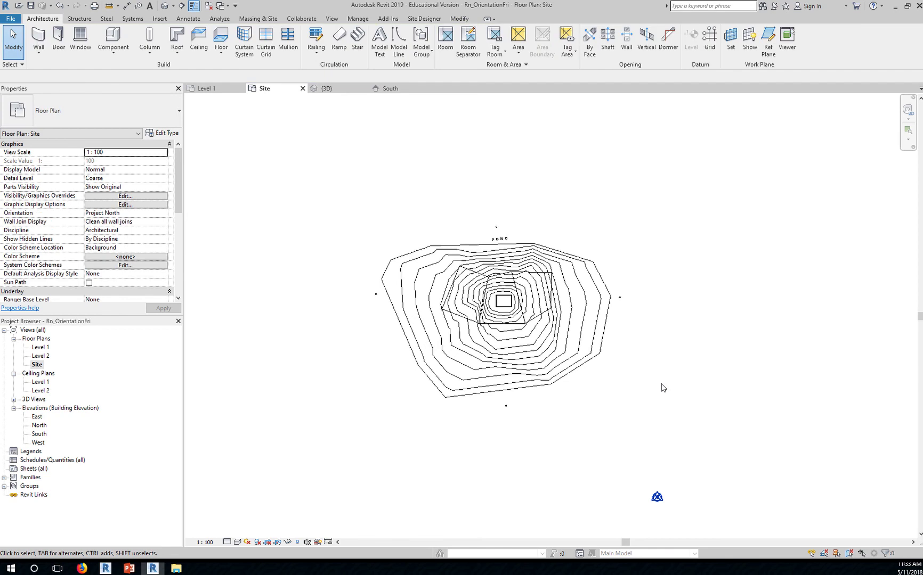